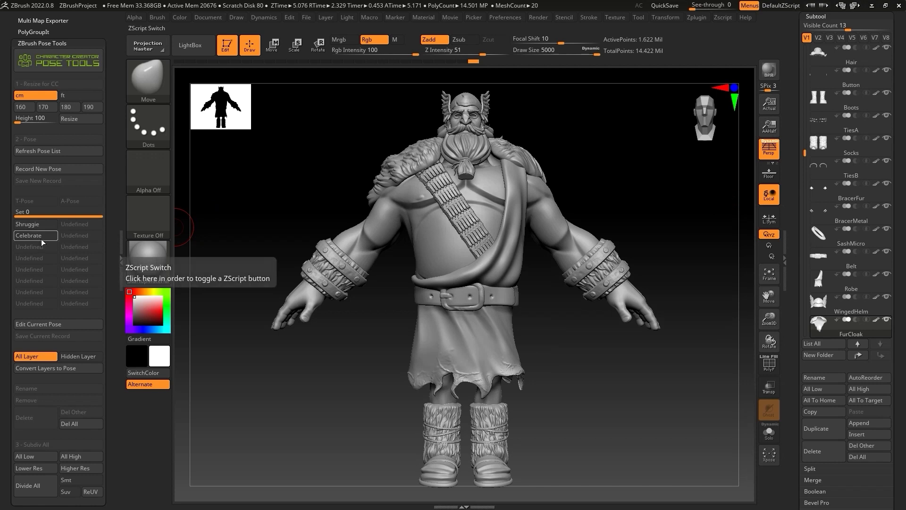
Preview the Shruggie and Celebrate poses on the Viking and return the character to its default pose.
left_click(46, 225)
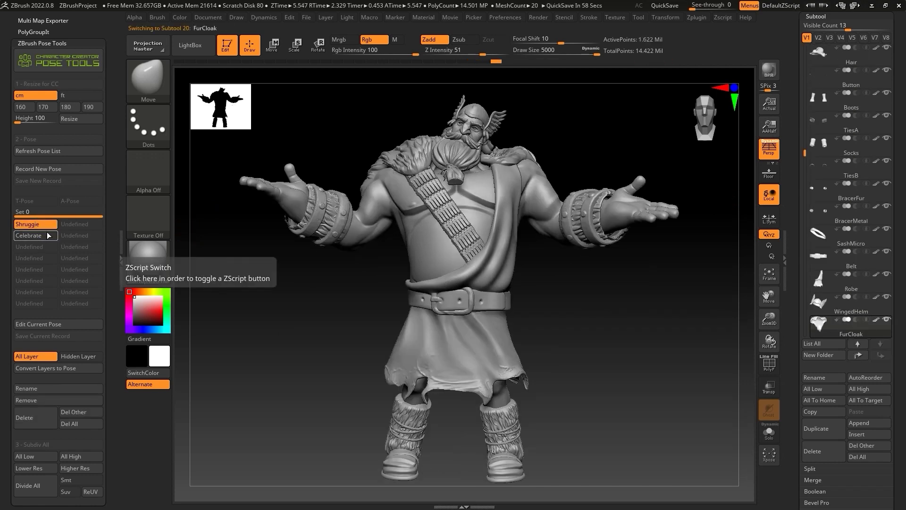
left_click(47, 236)
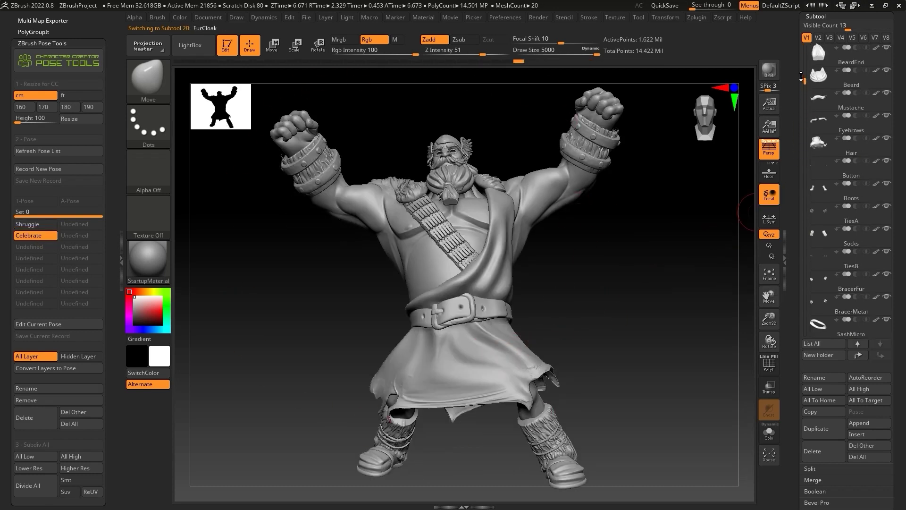
left_click_drag(804, 148, 801, 184)
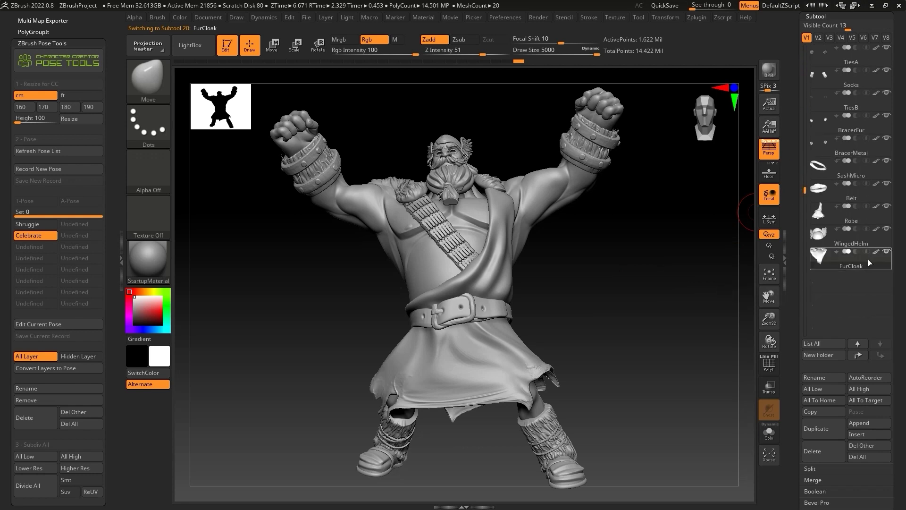
left_click(54, 236)
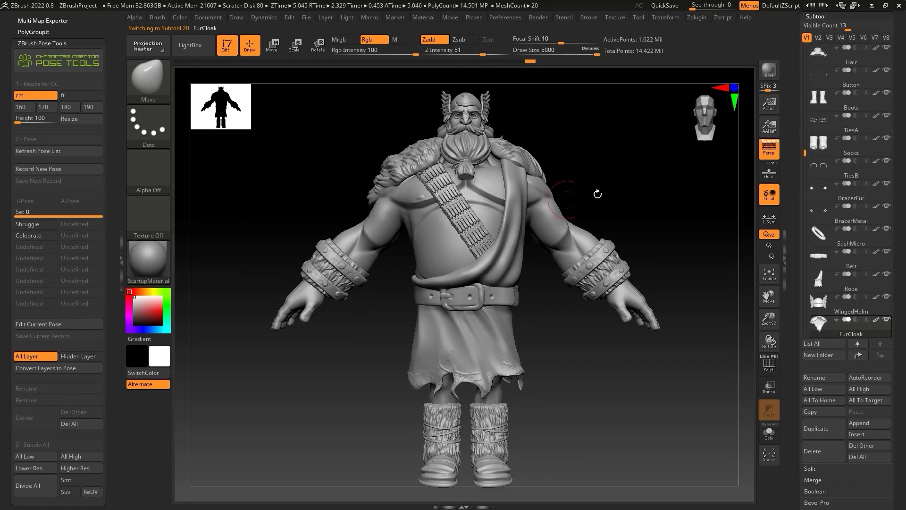
Load the AxeHammer.ztl and WoodenStein.ztl tools from the Creating & Editing Accessories folder.
left_click_drag(793, 172, 787, 287)
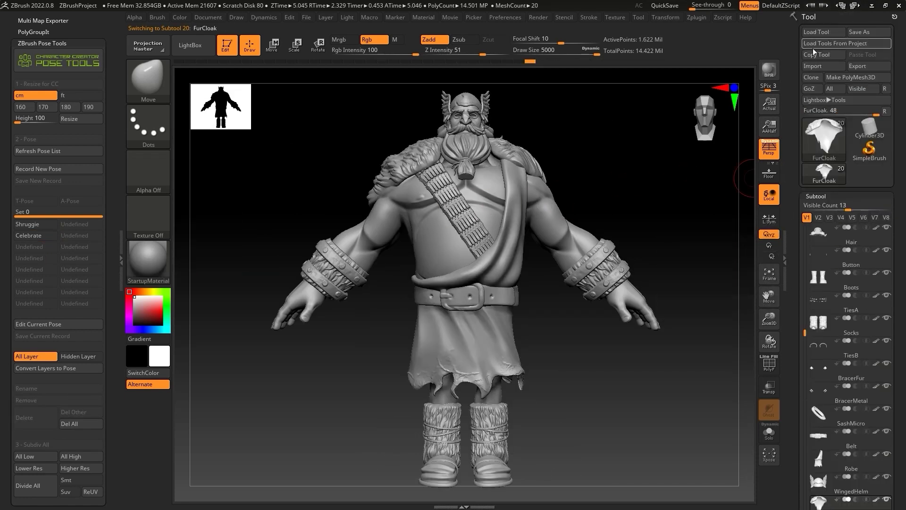
left_click(814, 33)
left_click(411, 171)
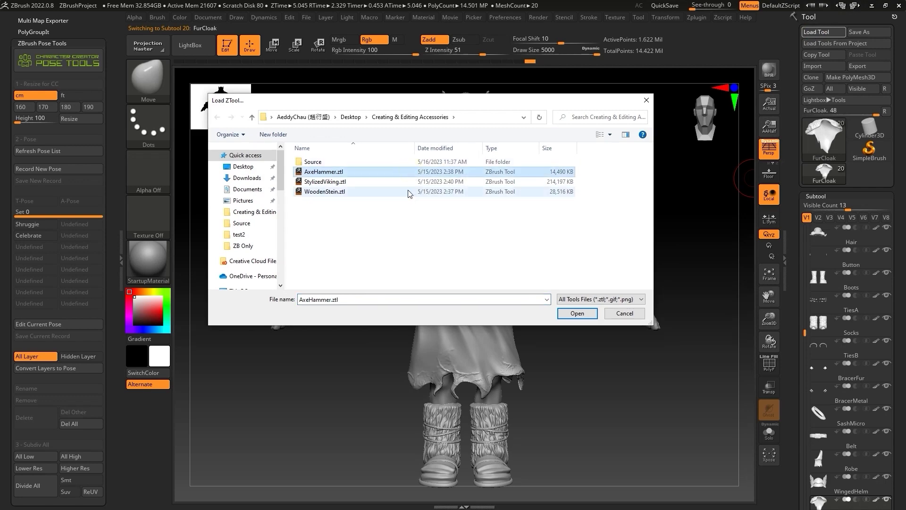
left_click(406, 191, "ctrl")
left_click(577, 313)
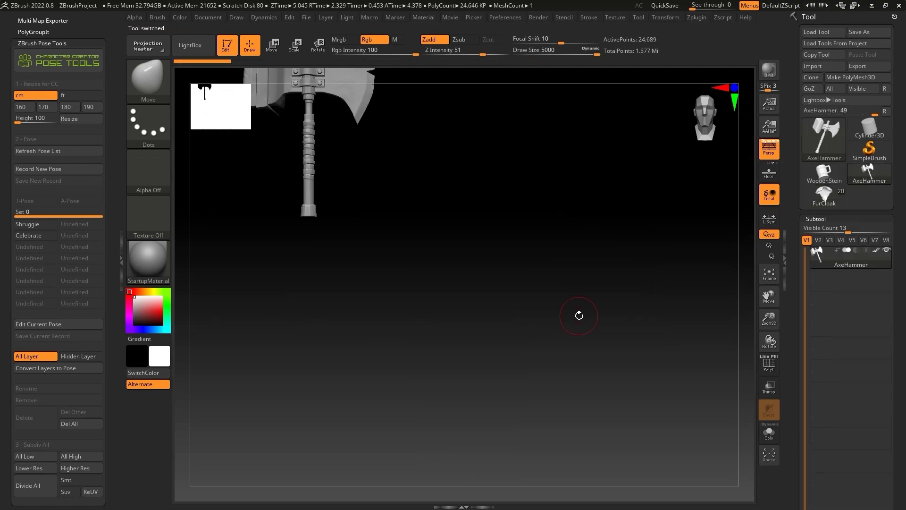
Switch back to the FurCloak tool and add AxeHammer and WoodenStein as subtools of the Viking.
left_click(834, 203)
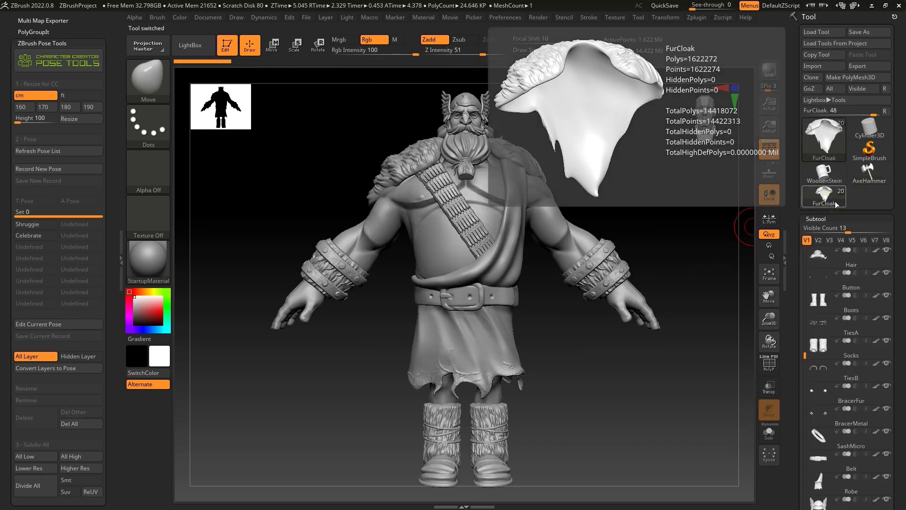
left_click_drag(901, 182, 892, 123)
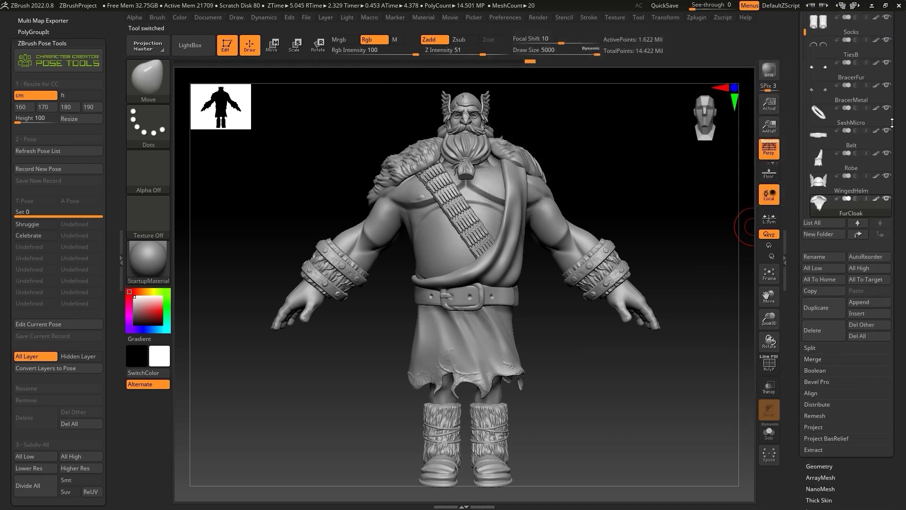
left_click(879, 308)
left_click(589, 303)
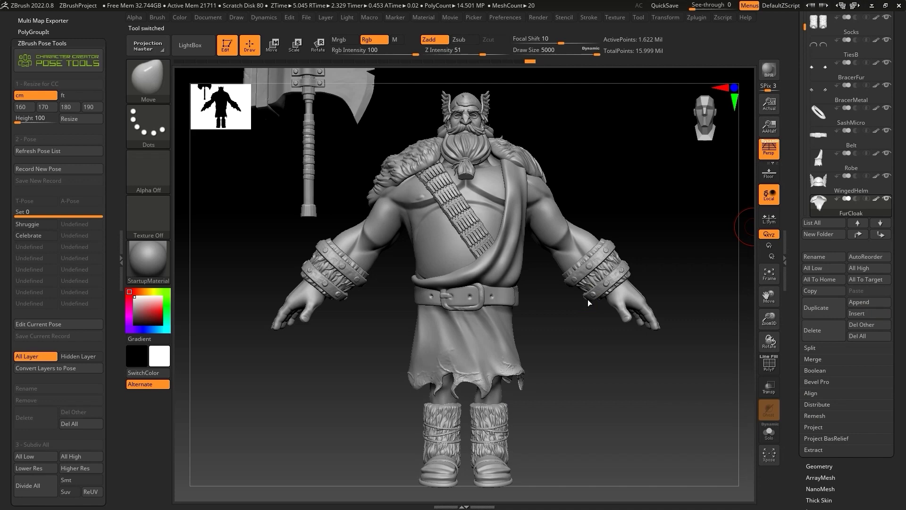
left_click(877, 302)
left_click(641, 302)
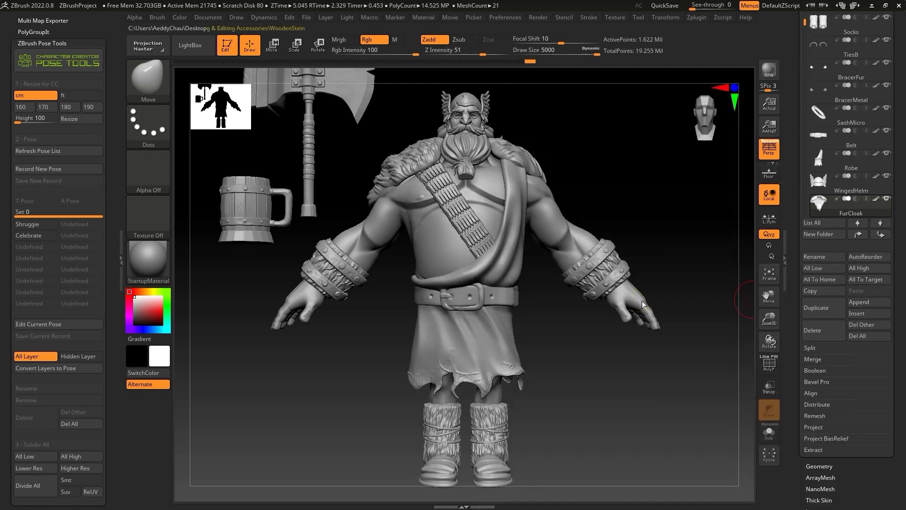
left_click(769, 280)
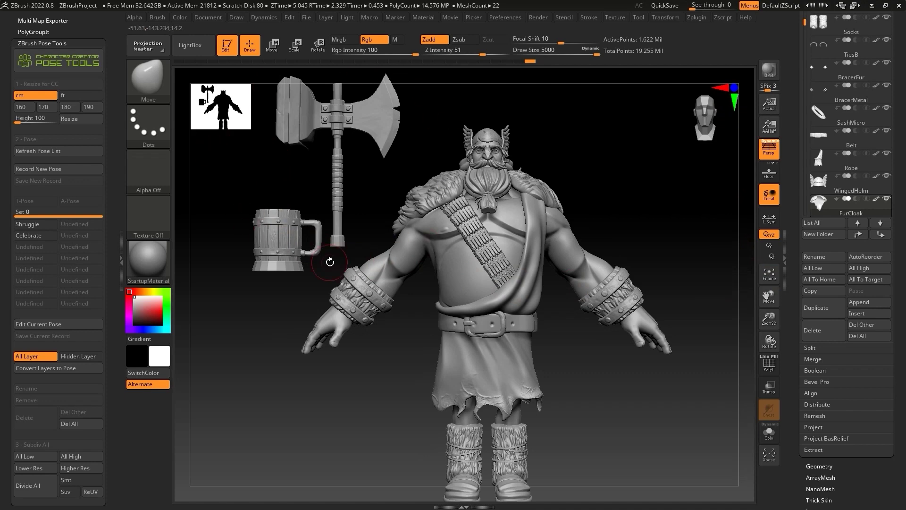
Send all subtools to Character Creator through GoZ, check the mesh list, and update the project in the current pose.
left_click_drag(791, 107, 792, 242)
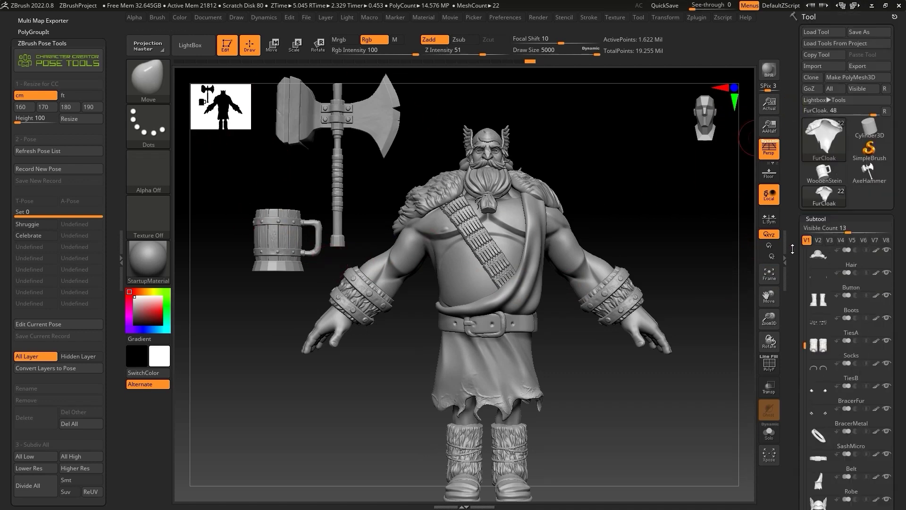
left_click(840, 90)
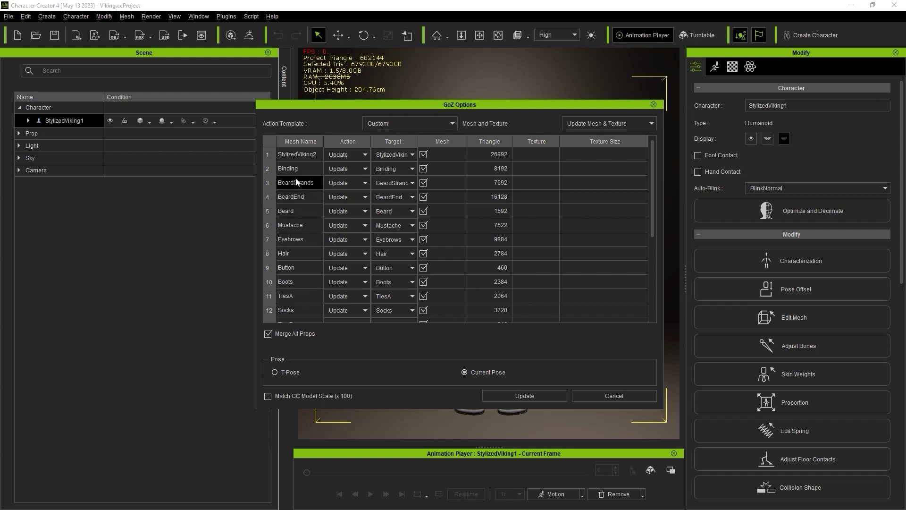
left_click_drag(650, 172, 650, 261)
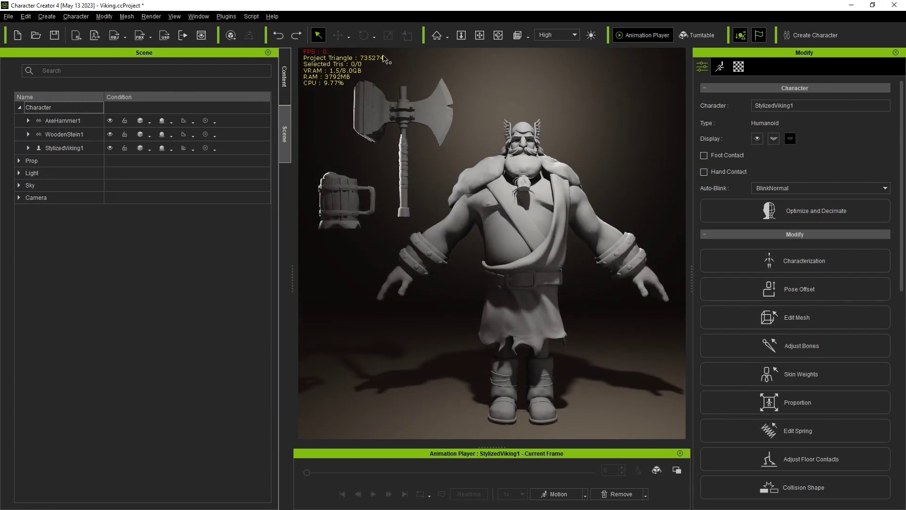
Set the pivots of the AxeHammer1 and WoodenStein1 accessories to the center of each object.
left_click(367, 206)
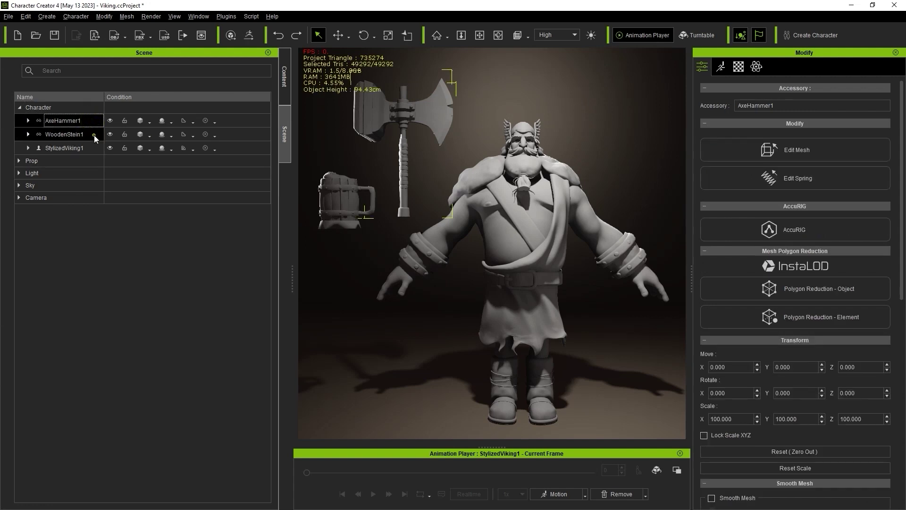
left_click(94, 122)
left_click(337, 35)
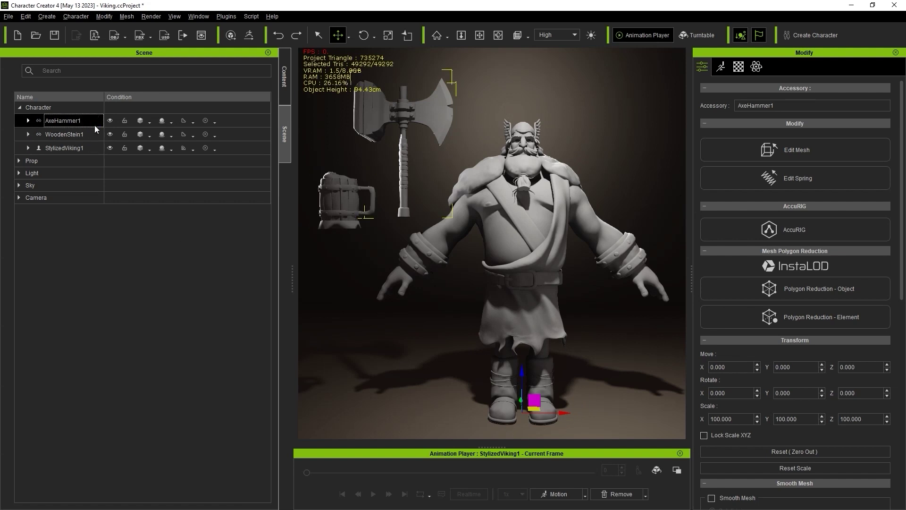
scroll(798, 142, "down", 10)
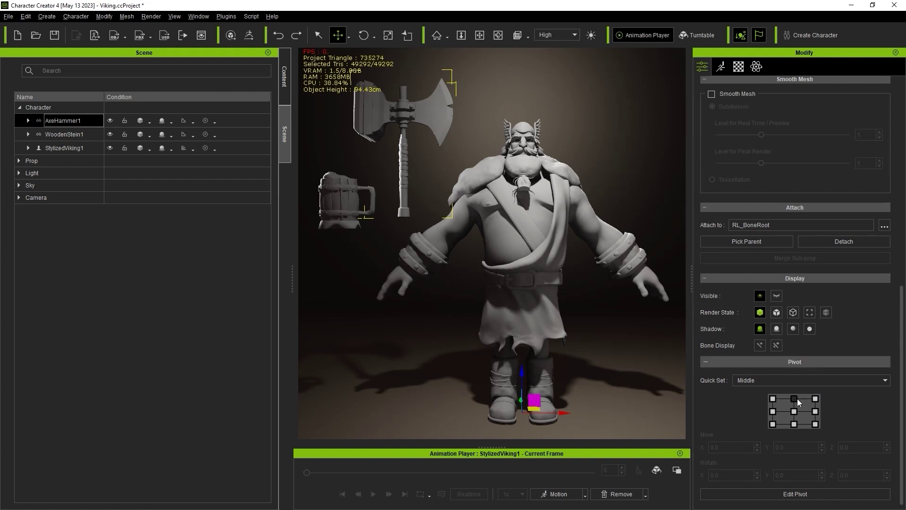
left_click(793, 411)
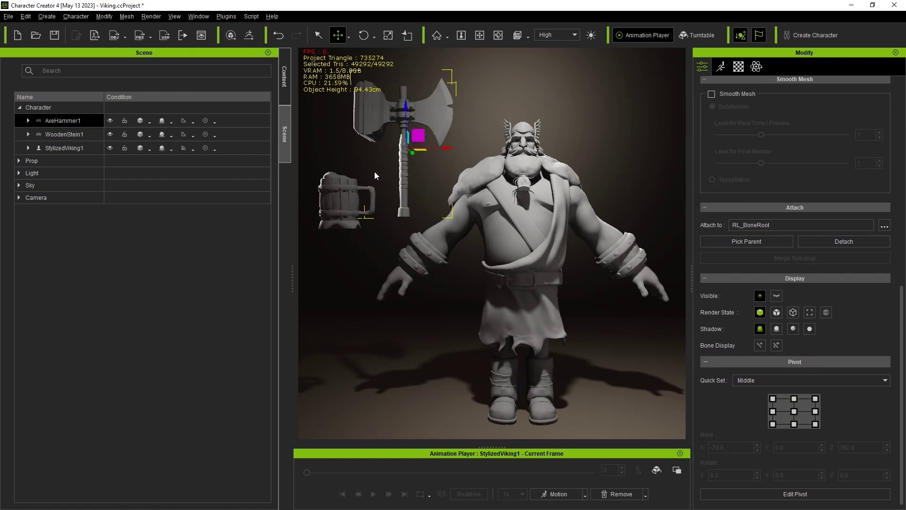
right_click_drag(375, 171, 396, 195)
left_click(92, 137)
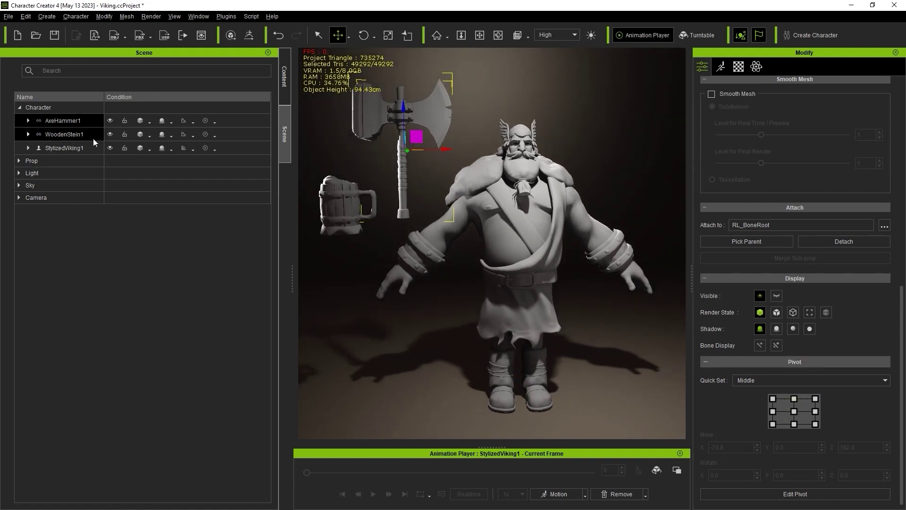
left_click(797, 410)
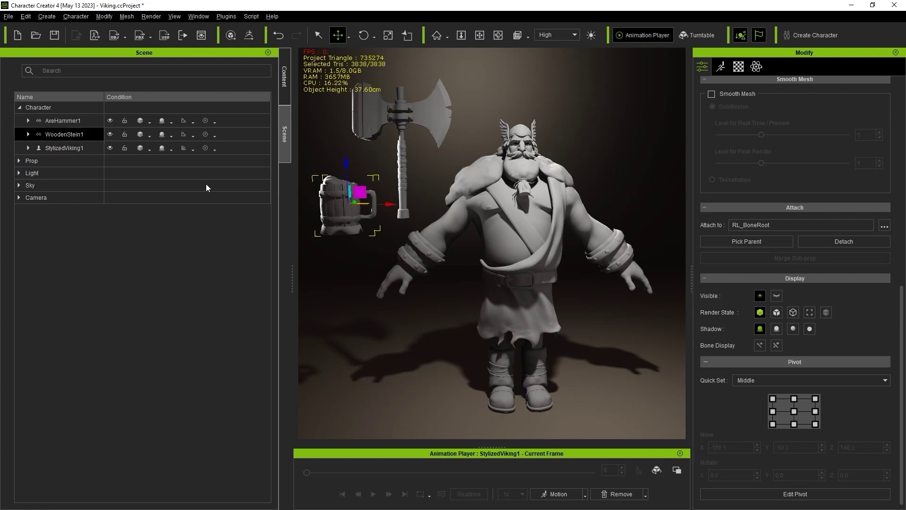
Edit the AxeHammer1 pivot, shifting it to X -81.5 so it sits in the middle of the wrapped handle.
left_click(81, 123)
key("Home")
scroll(464, 176, "up", 5)
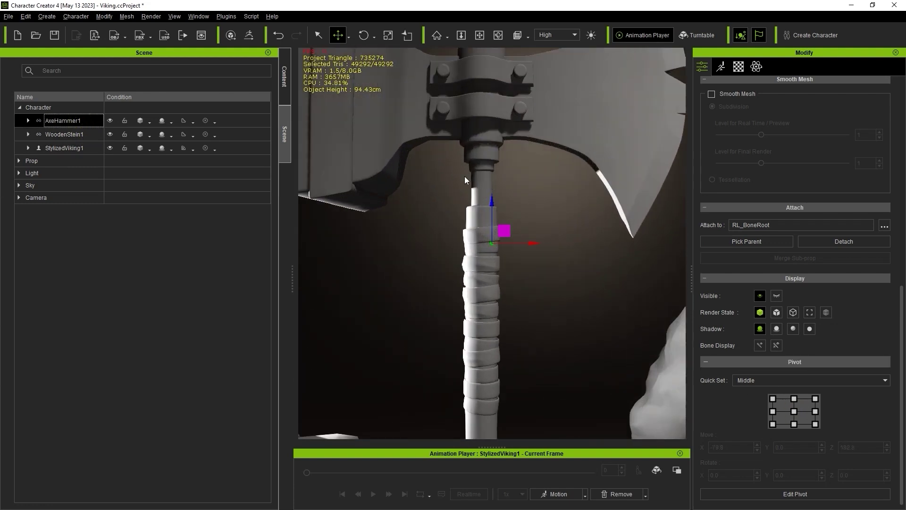
scroll(465, 176, "up", 2)
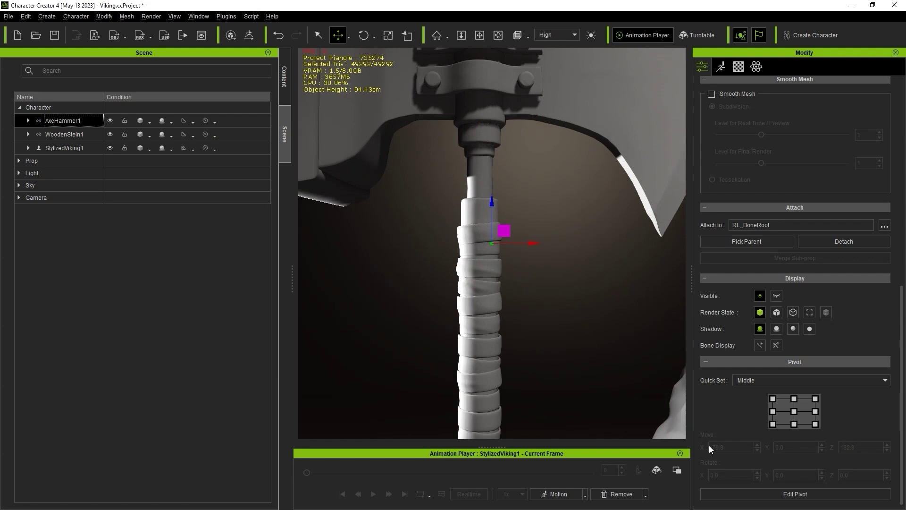
left_click(799, 492)
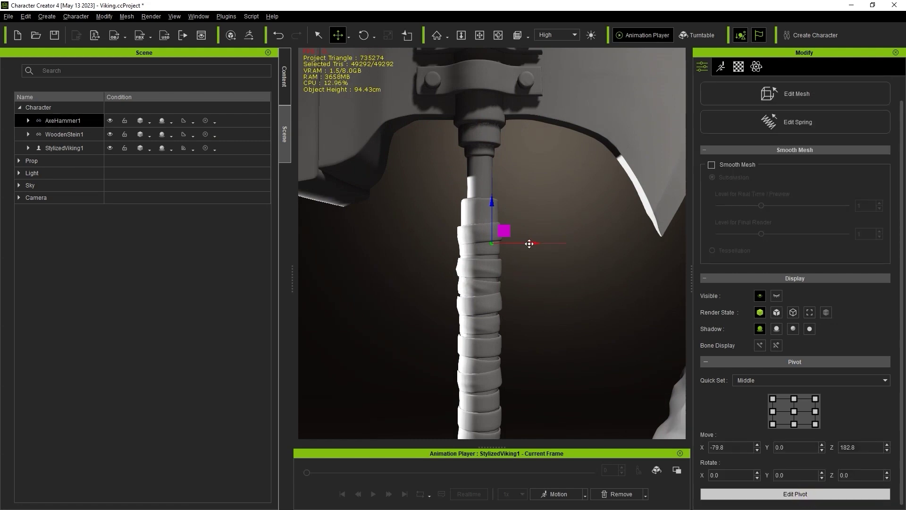
left_click_drag(529, 244, 518, 242)
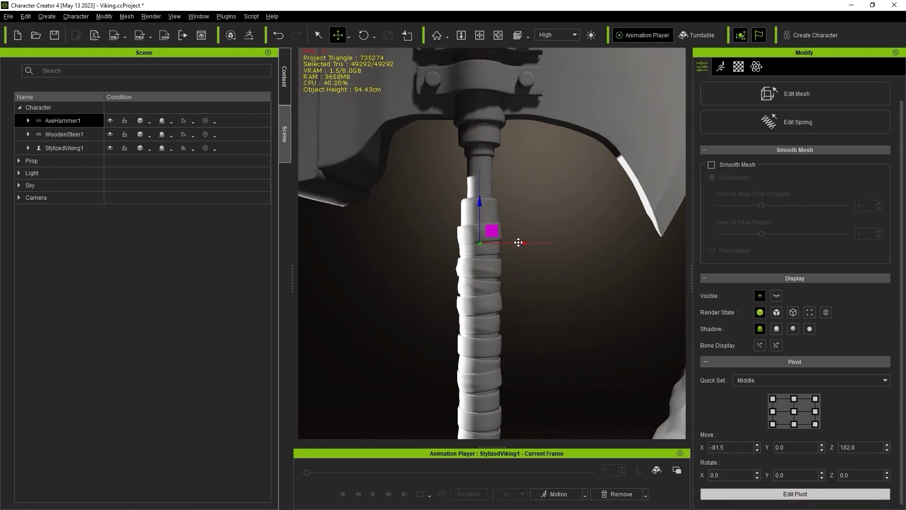
left_click(817, 492)
Rotate AxeHammer1 to about 91° on X and -90° on Y so its handle lies horizontally.
scroll(467, 351, "down", 10)
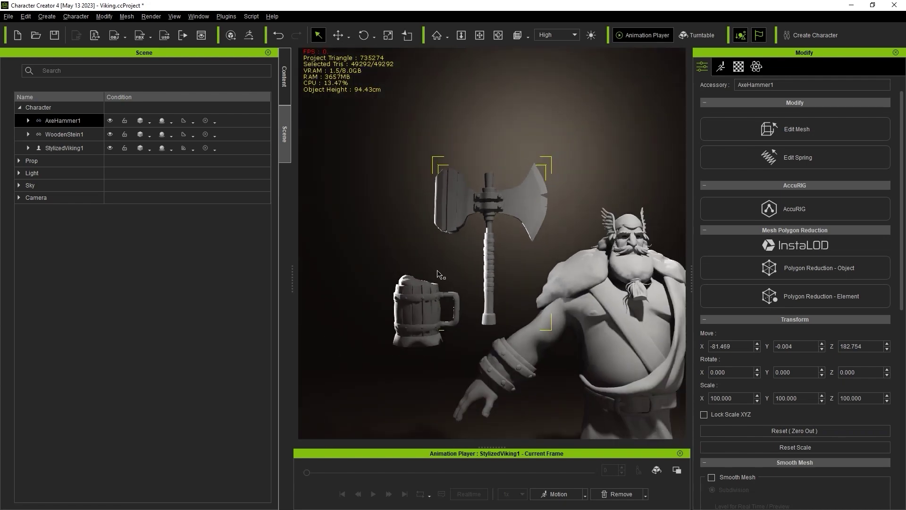
left_click(79, 122)
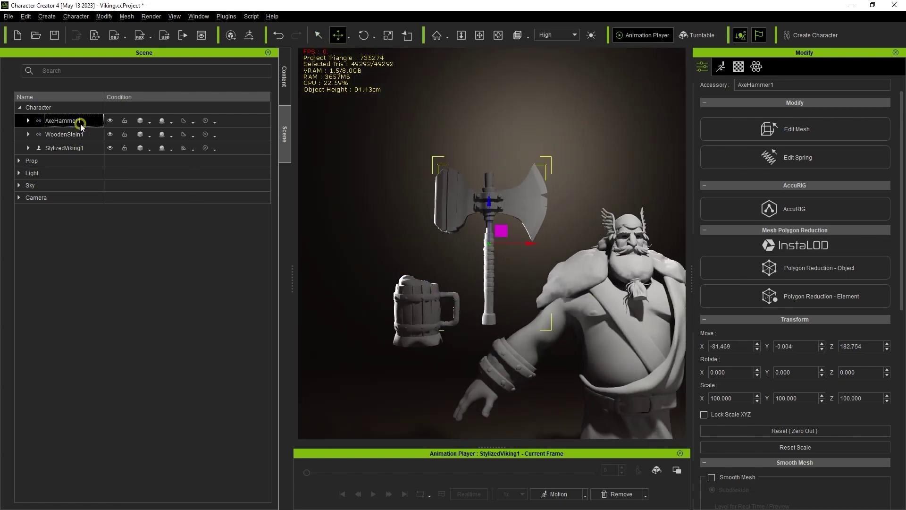
left_click_drag(507, 209, 538, 263)
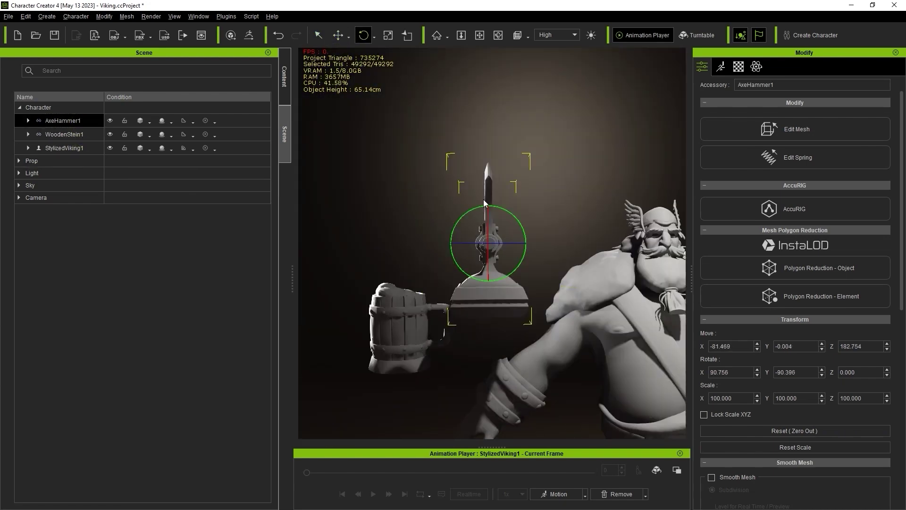
Move AxeHammer1 into the Viking's right hand, at about X -87, Y 5.6, Z 87.5.
key("w")
scroll(474, 193, "down", 3)
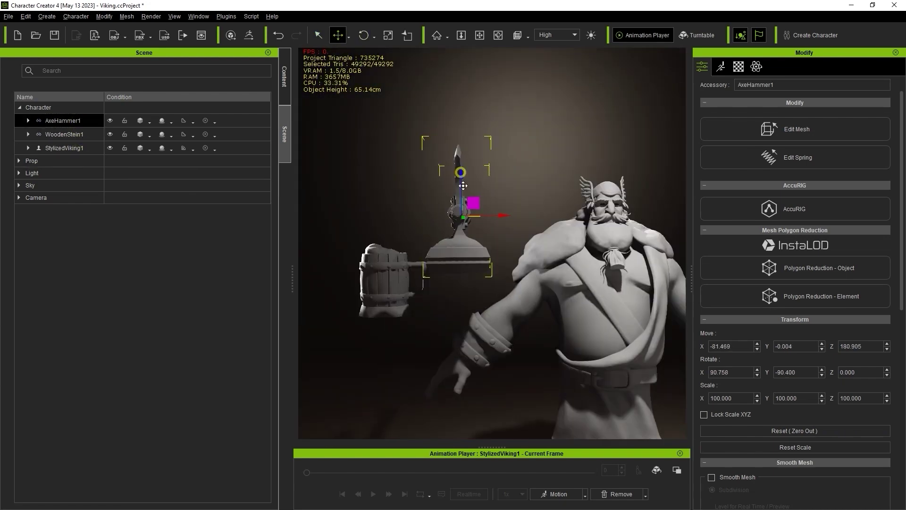
left_click_drag(463, 186, 467, 352)
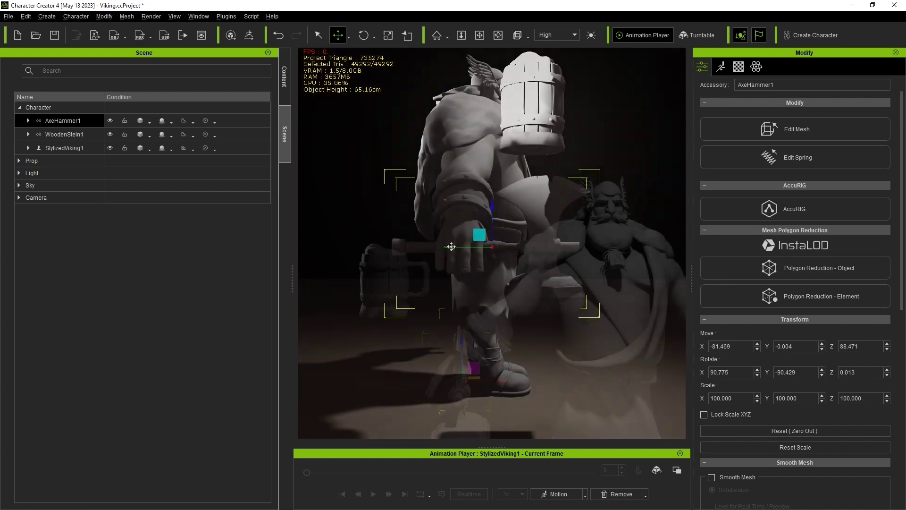
left_click_drag(464, 247, 452, 247)
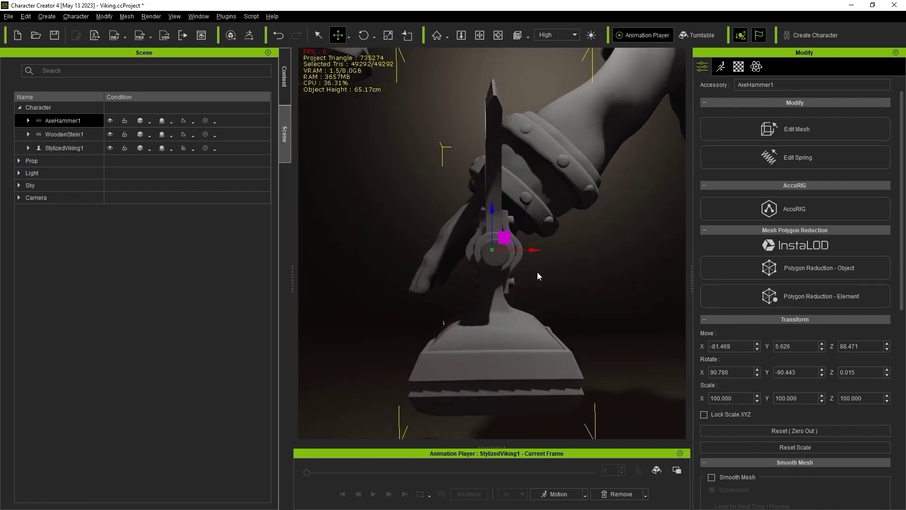
left_click_drag(536, 252, 511, 252)
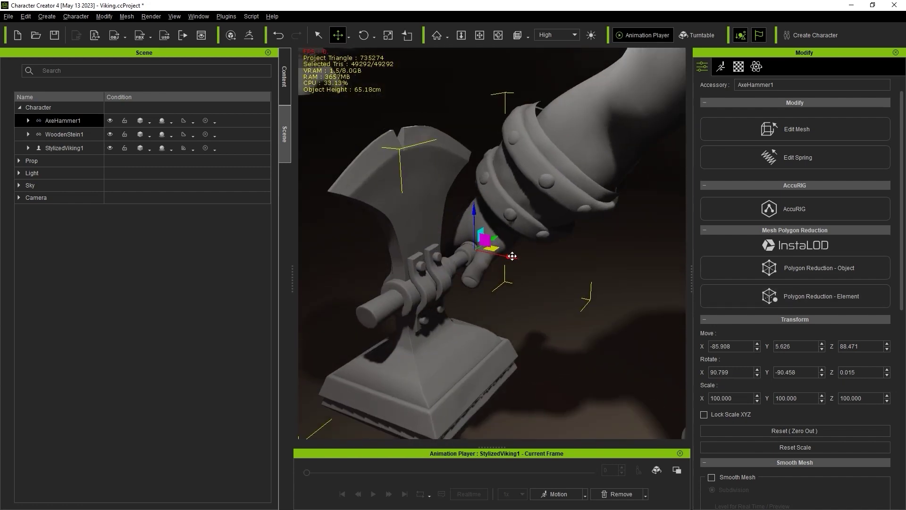
left_click_drag(470, 206, 469, 211)
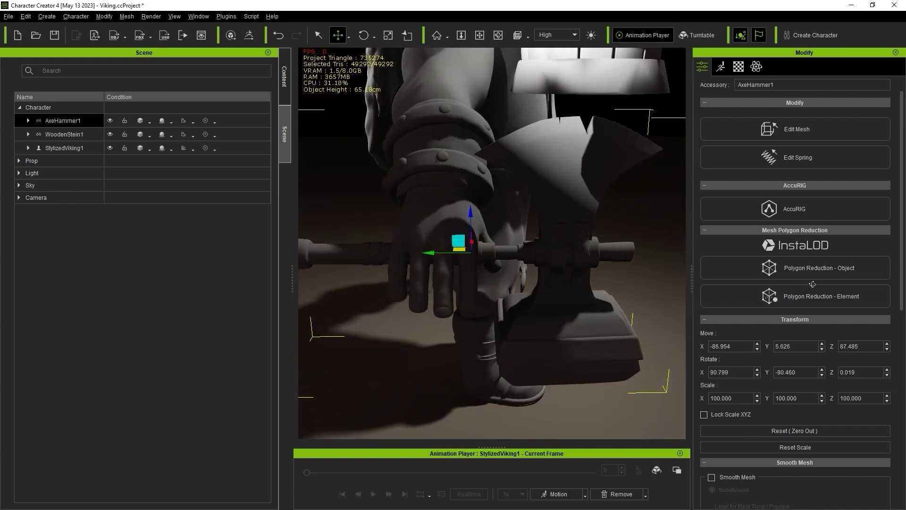
right_click_drag(453, 264, 345, 284)
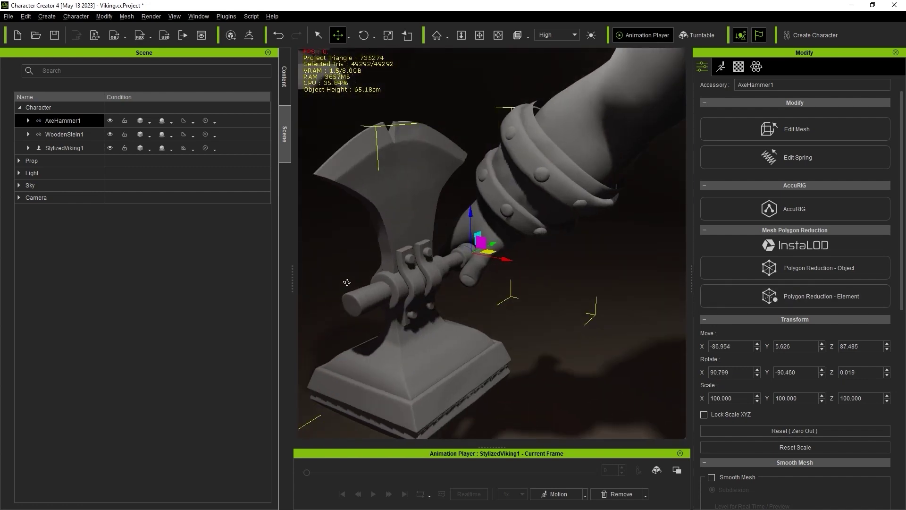
scroll(345, 284, "down", 5)
Hide AxeHammer1 and rotate WoodenStein1 to about 89° on X so the mug lies on its side.
left_click(110, 121)
left_click(86, 134)
left_click(364, 35)
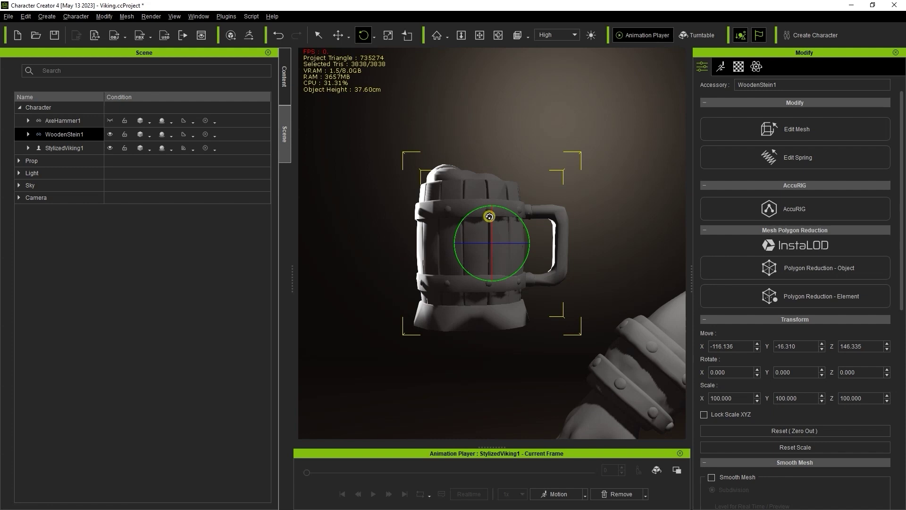
left_click_drag(489, 217, 526, 212)
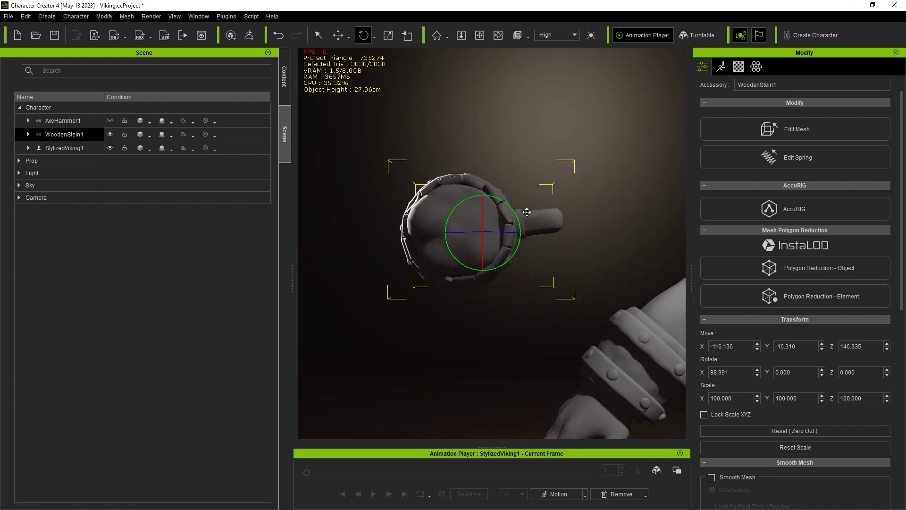
Move WoodenStein1 down and across along Z and X until it is beside the Viking's right hand.
key("w")
left_click_drag(458, 125, 460, 175)
left_click_drag(489, 285, 517, 286)
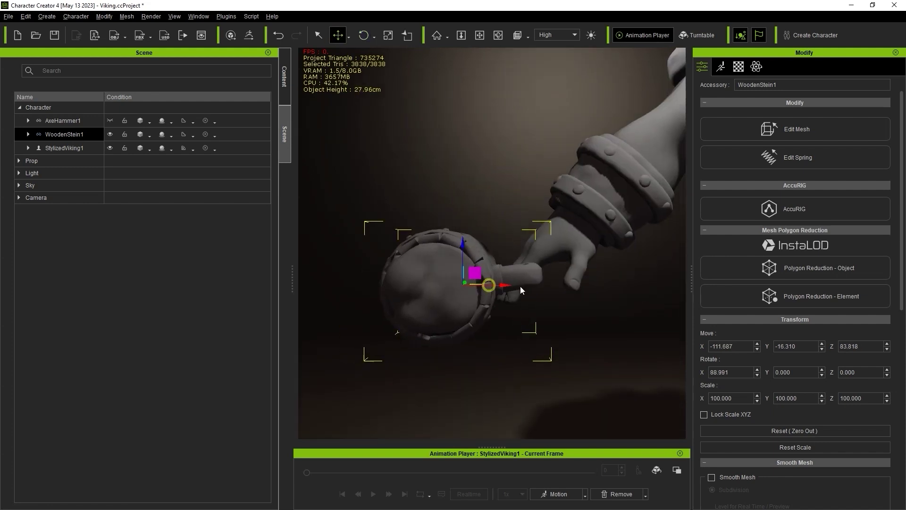
left_click_drag(488, 243, 488, 233)
left_click_drag(519, 275, 546, 276)
Rotate WoodenStein1 to about -28° on Y and adjust its position so the handle sits in the Viking's right hand.
left_click(365, 36)
left_click(341, 37)
left_click_drag(509, 238, 509, 265)
key("a")
left_click_drag(442, 251, 354, 250)
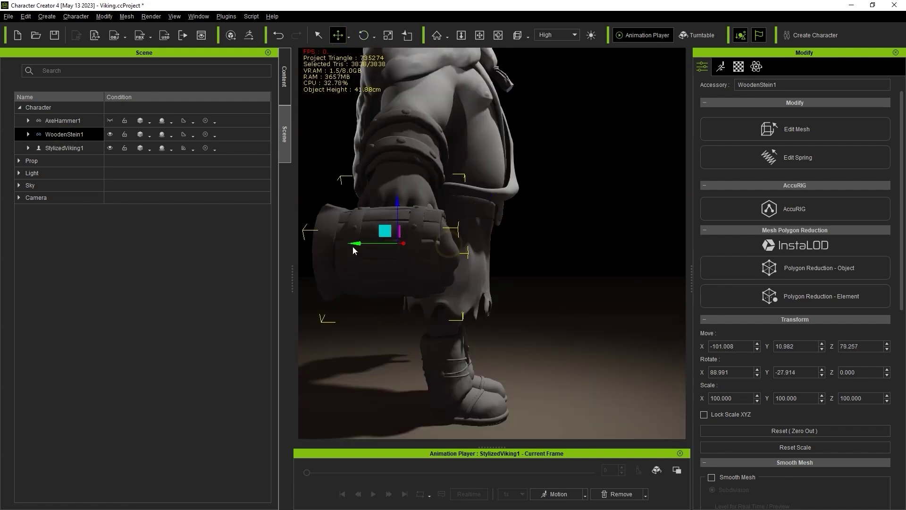
key("f")
left_click_drag(492, 206, 493, 208)
left_click_drag(532, 245, 541, 246)
Hide WoodenStein1, then select AxeHammer1 and make it visible again.
scroll(472, 203, "down", 5)
right_click_drag(472, 203, 600, 227)
left_click(110, 134)
left_click(66, 121)
left_click(111, 121)
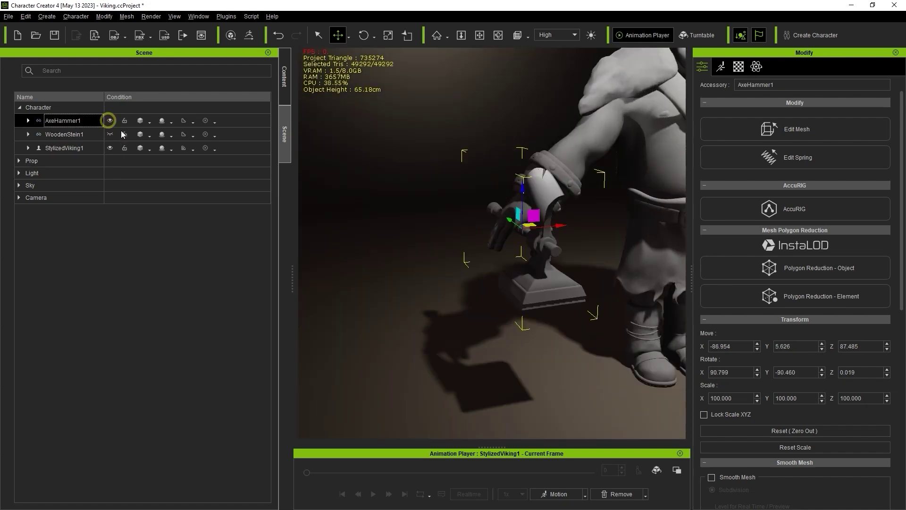
Attach AxeHammer1 to the CC_Base_R_Hand bone with alignment None and move, rotate and scale inherited.
right_click_drag(509, 330, 487, 293)
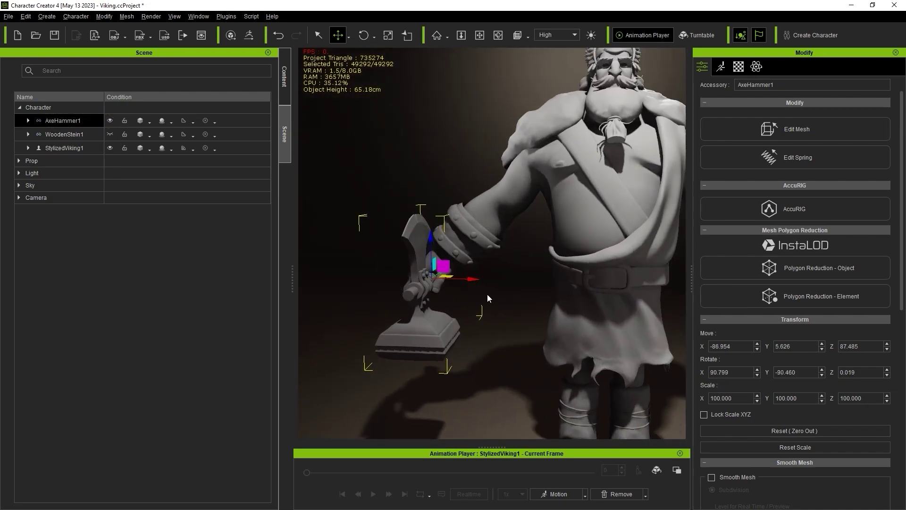
scroll(840, 229, "down", 6)
scroll(840, 230, "down", 1)
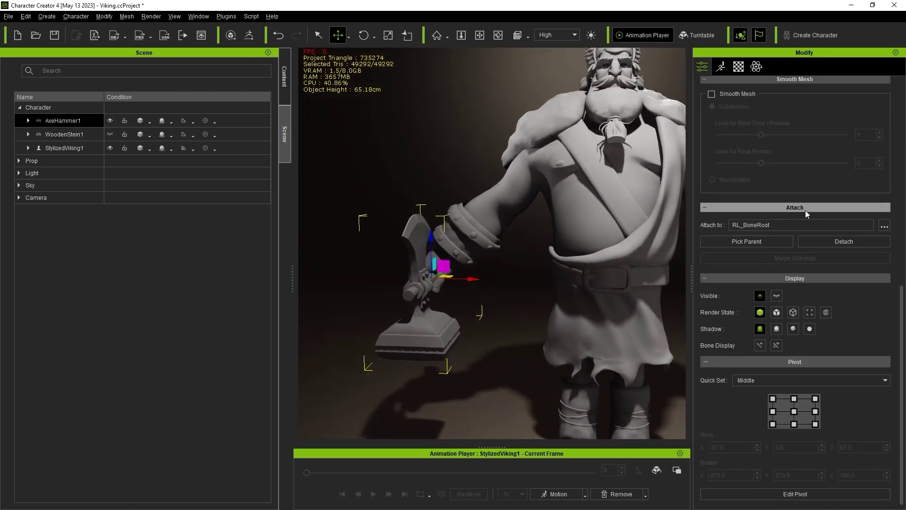
left_click(885, 226)
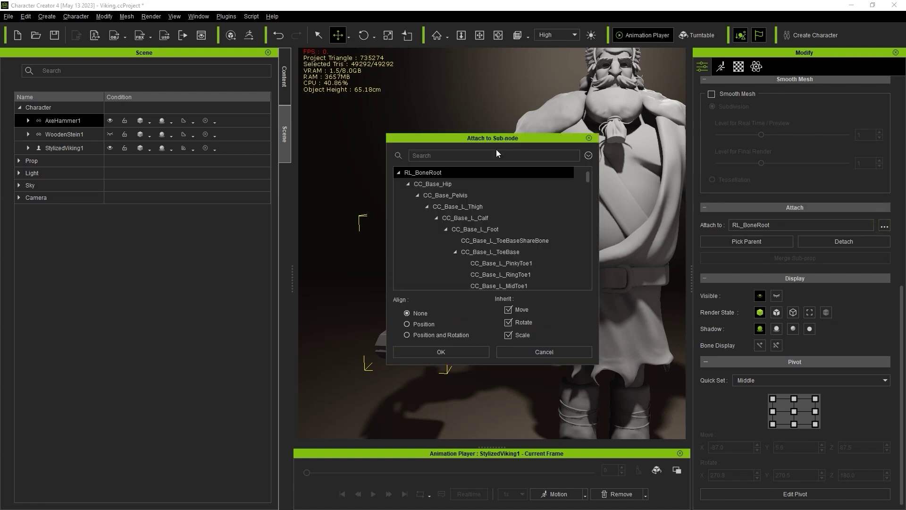
type("hand")
scroll(503, 192, "down", 1)
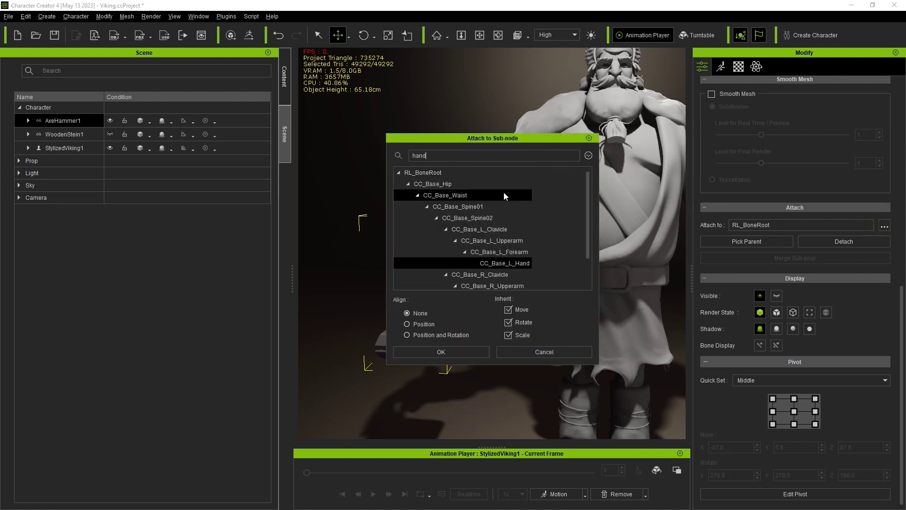
left_click(528, 275)
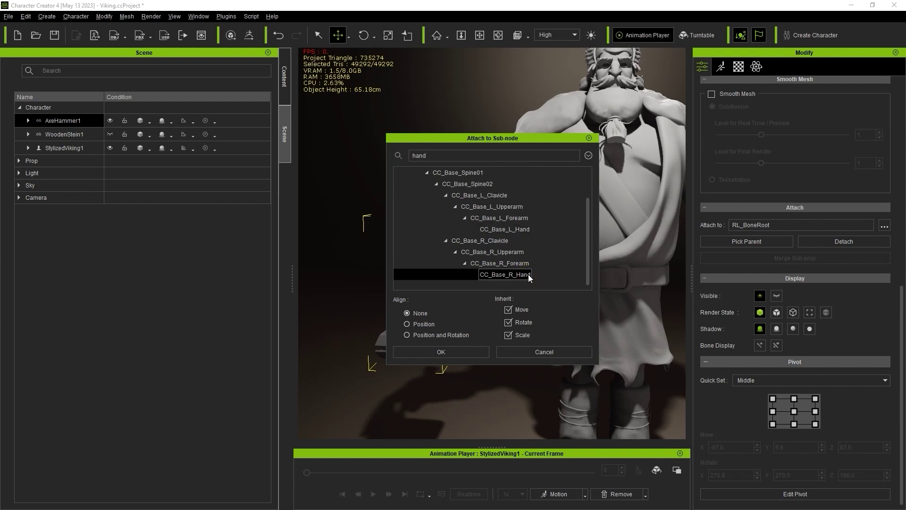
left_click(441, 351)
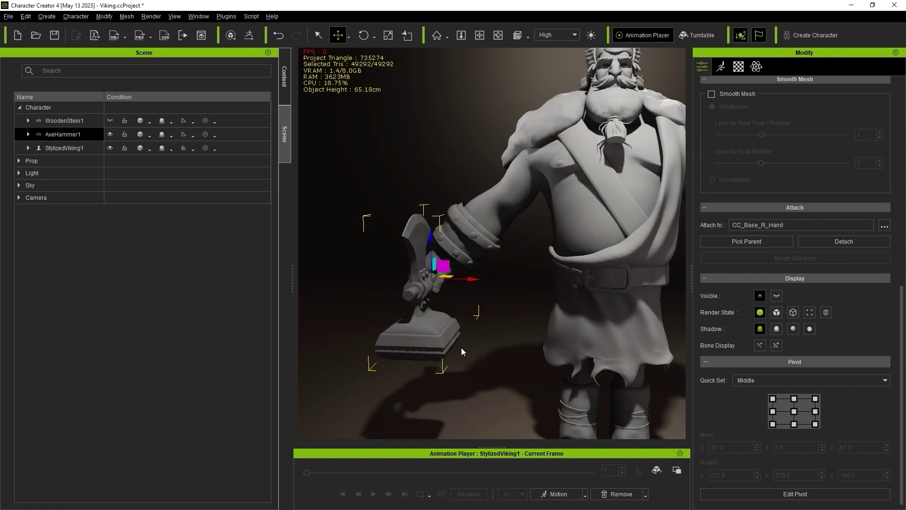
Test the AxeHammer1 attachment by rotating the Viking's right upper arm in Edit Pose, then reset the pose and close the editor.
left_click(64, 148)
left_click(721, 66)
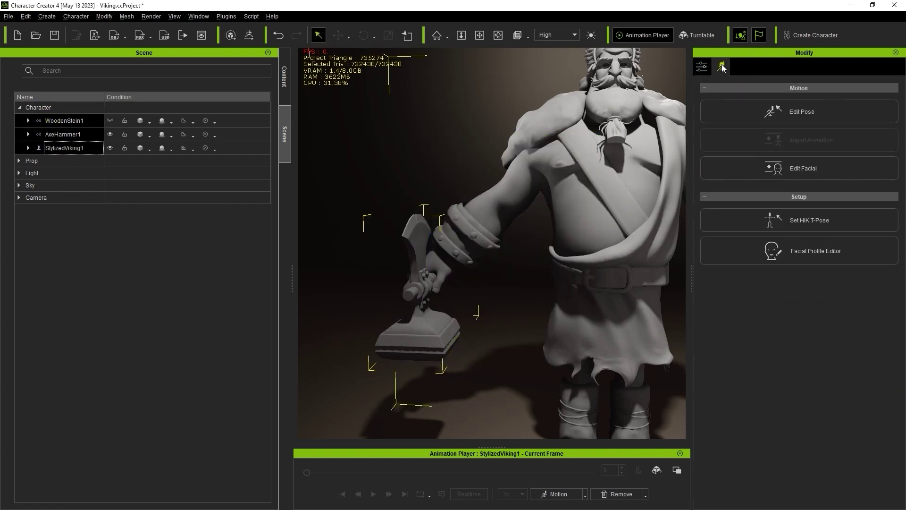
left_click(799, 119)
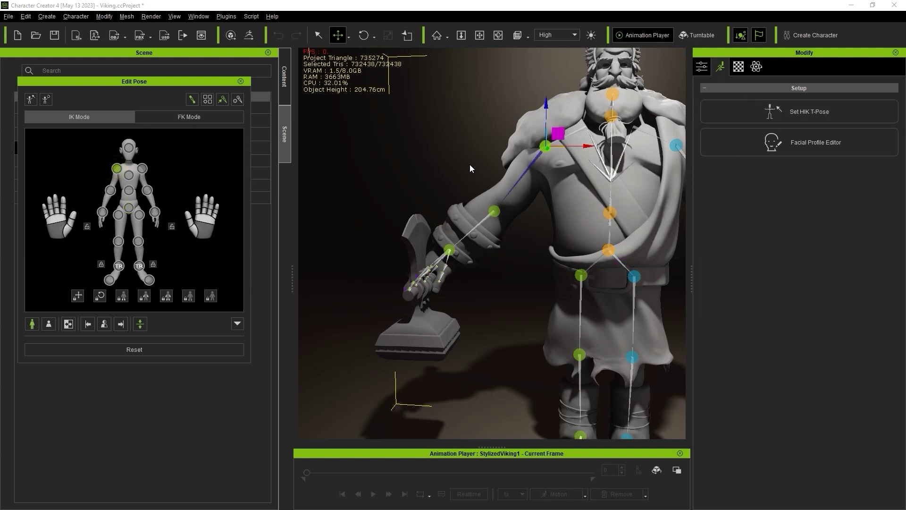
scroll(467, 158, "down", 2)
left_click(363, 35)
left_click_drag(559, 132, 489, 248)
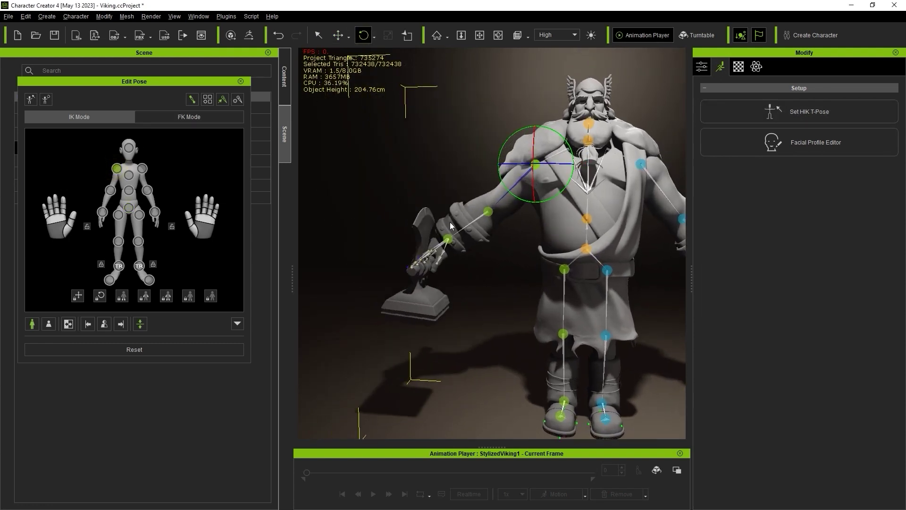
left_click(172, 350)
left_click(241, 82)
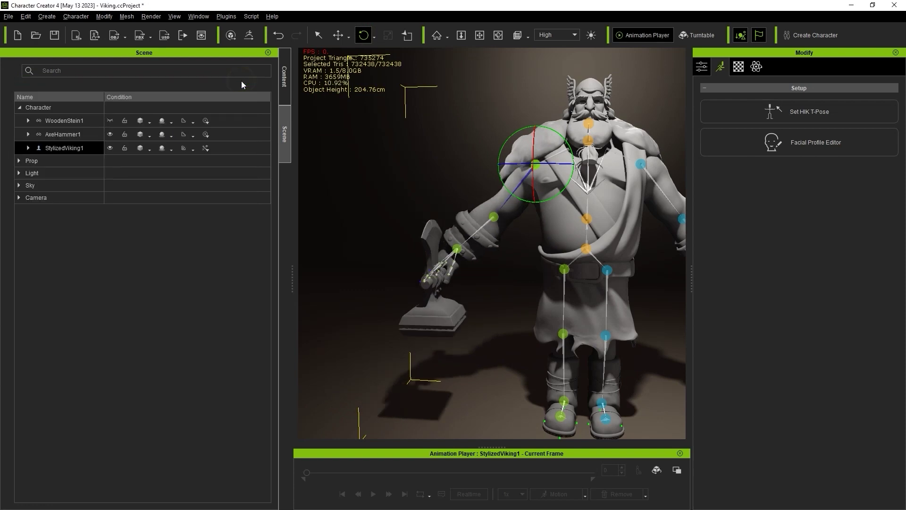
Hide AxeHammer1, make WoodenStein1 visible and select it.
left_click(54, 135)
left_click(110, 134)
left_click(109, 120)
left_click(94, 121)
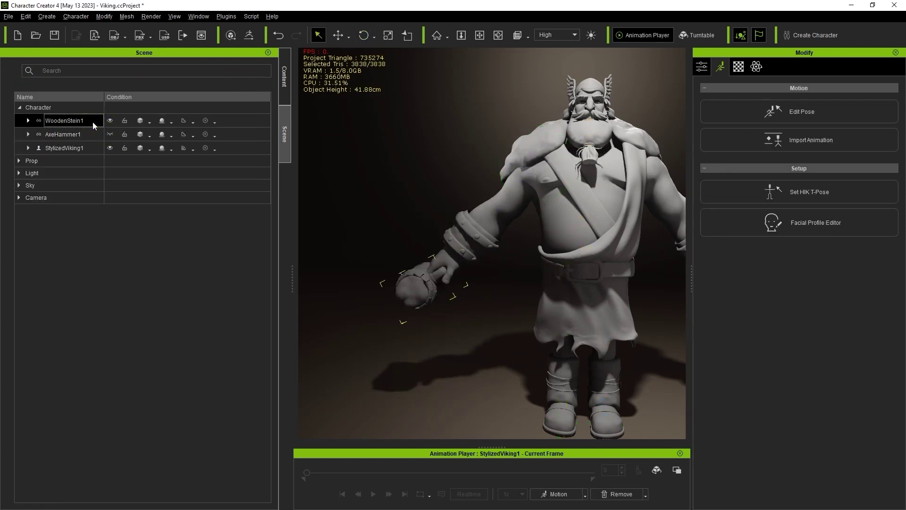
Attach WoodenStein1 to the CC_Base_R_Hand bone with alignment None.
scroll(784, 293, "down", 5)
left_click(884, 226)
left_click(460, 157)
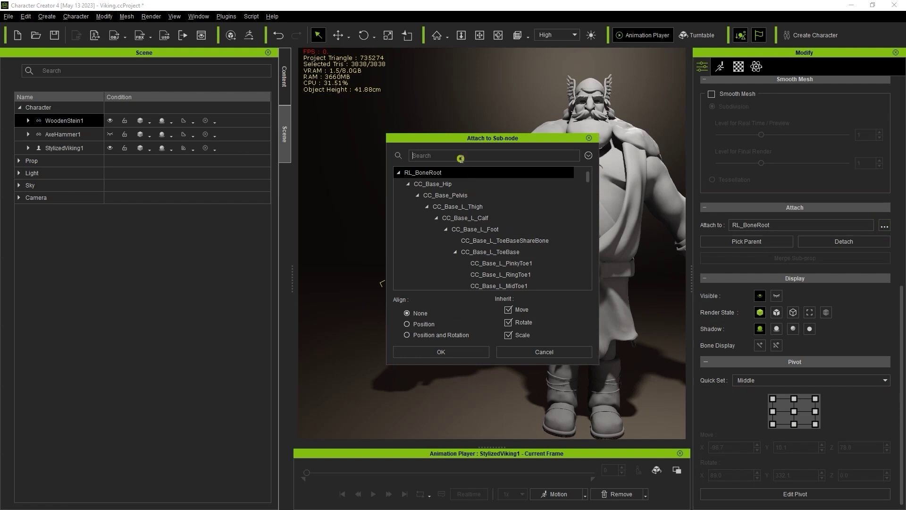
type("hand")
left_click(497, 274)
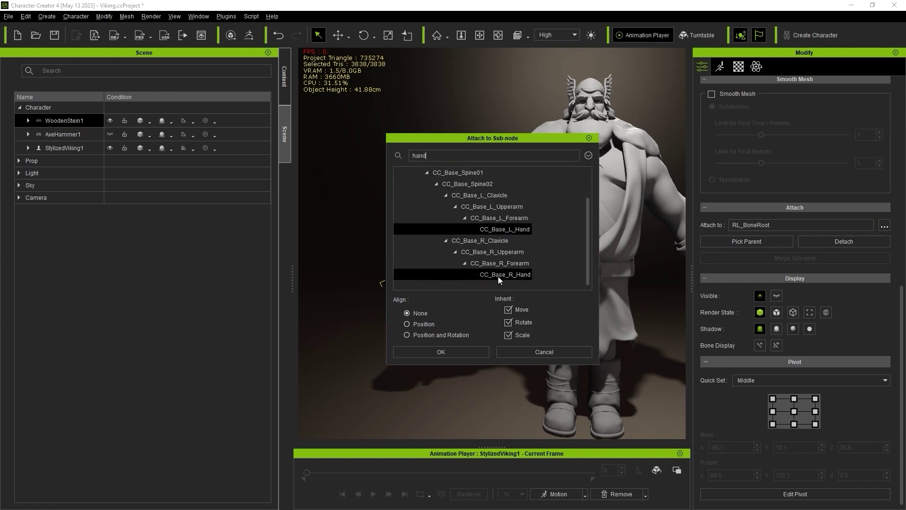
left_click(418, 352)
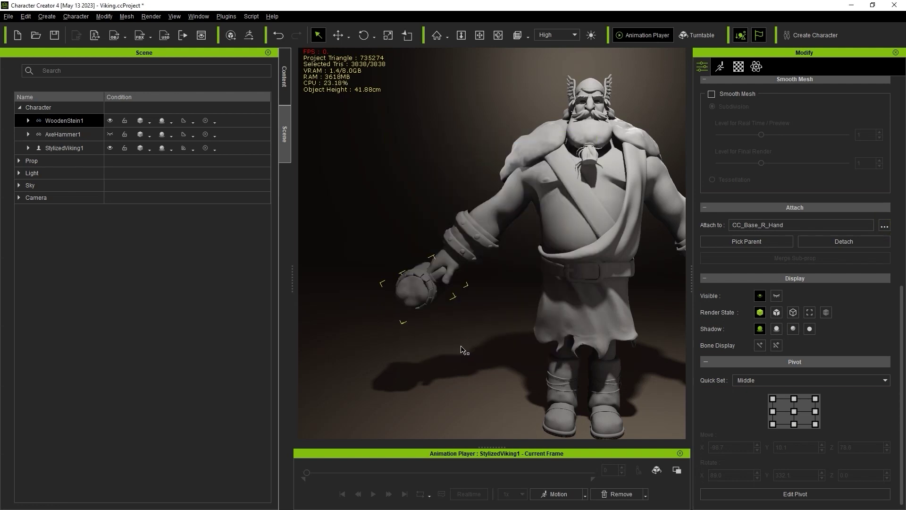
Test the WoodenStein1 attachment by rotating the Viking's right upper arm in Edit Pose, then reset the pose.
left_click(719, 66)
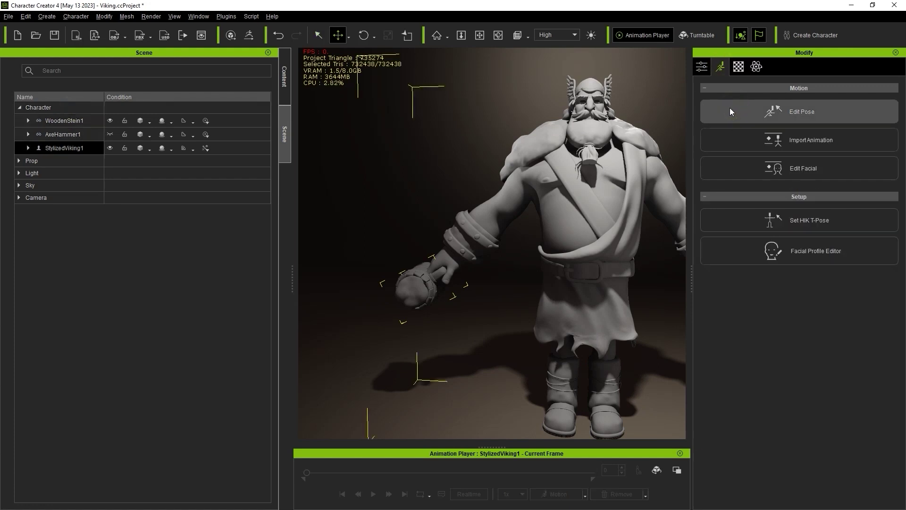
left_click(730, 111)
left_click(535, 164)
key("e")
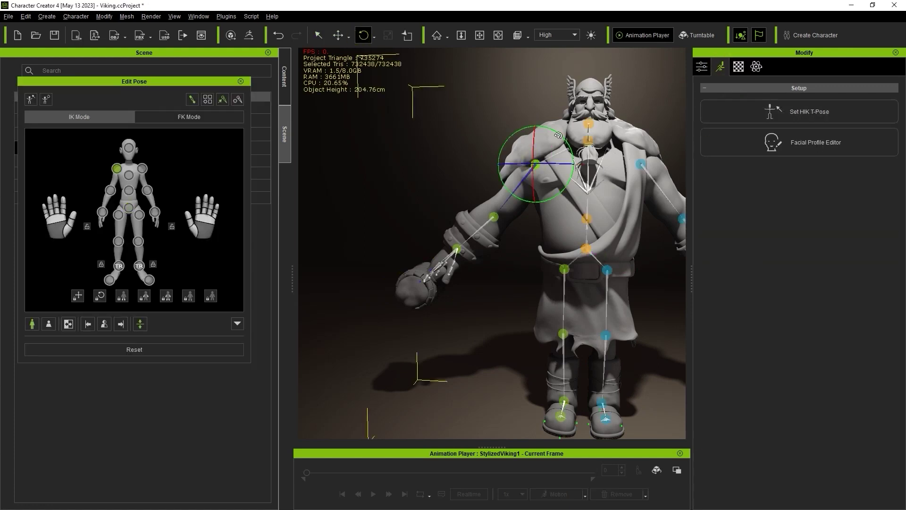
mouse_move(558, 135)
left_mouse_down()
mouse_move(566, 151)
mouse_move(560, 124)
left_mouse_up()
left_click(192, 350)
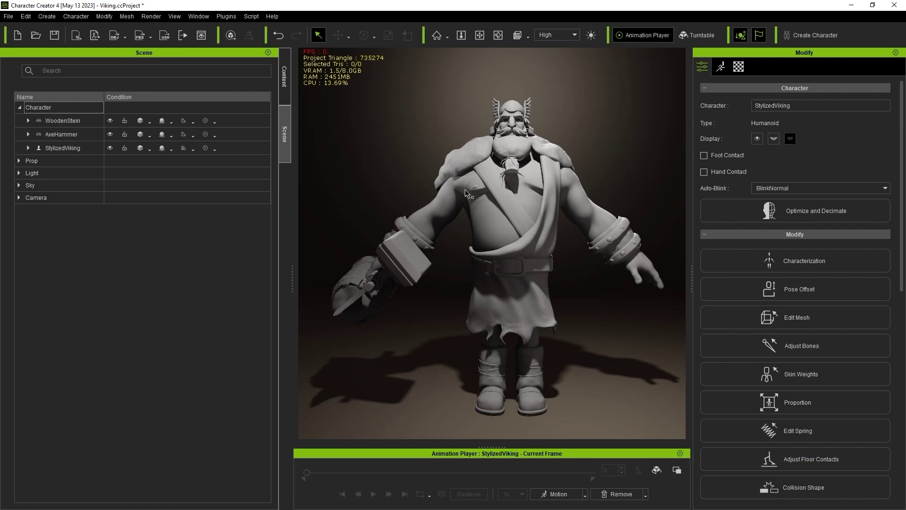
Send the StylizedViking character with both accessories to ZBrush through GoZ, using the Relink template and the current pose.
left_click(97, 108)
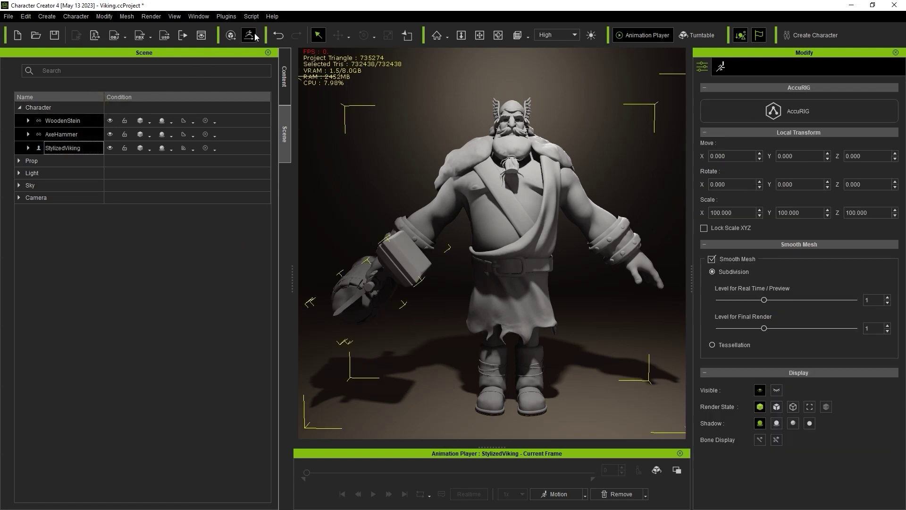
left_click(253, 34)
left_click(448, 87)
left_click(445, 98)
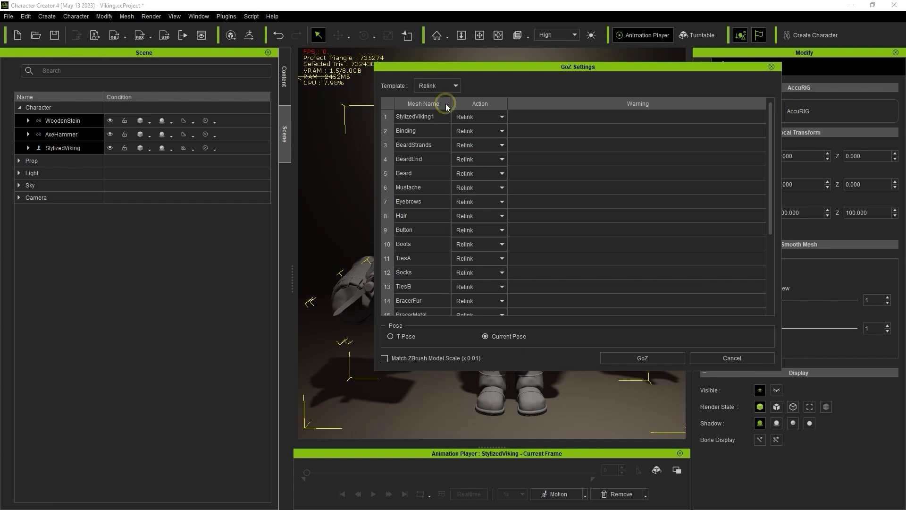
left_click_drag(773, 137, 766, 114)
left_click(652, 355)
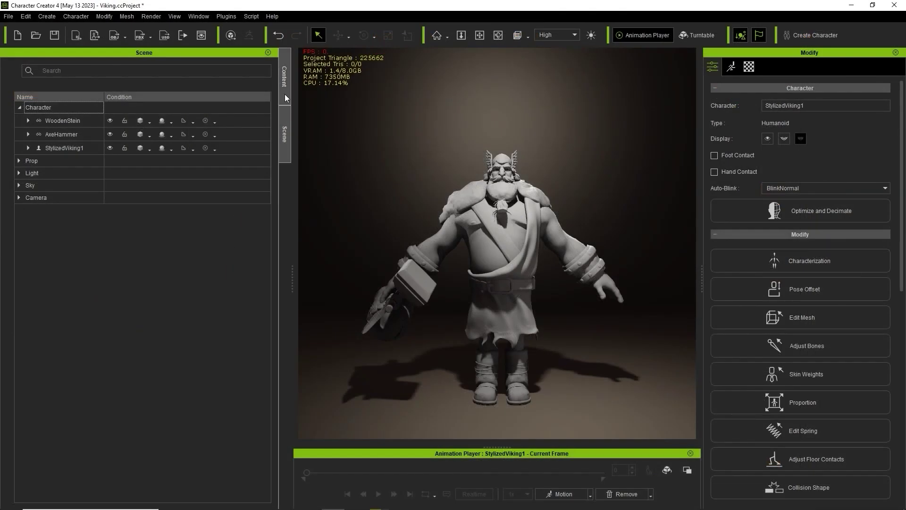
Apply the custom animation pose Pose1.rlPose to the Viking.
left_click(285, 94)
left_click_drag(212, 169, 504, 226)
scroll(503, 224, "down", 1)
middle_click_drag(501, 227, 500, 243)
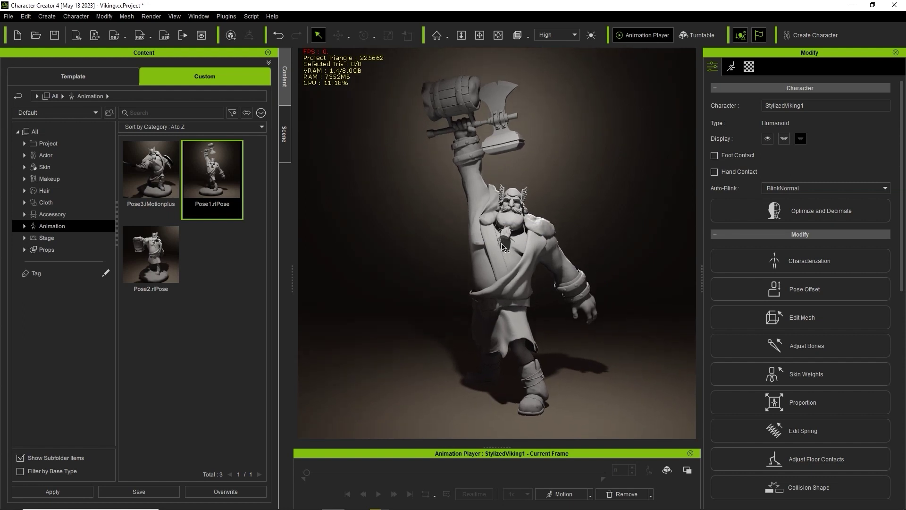
Send the Viking's current pose to ZBrush Pose Tools through ZBrush Pose Link.
left_click(219, 17)
mouse_move(330, 54)
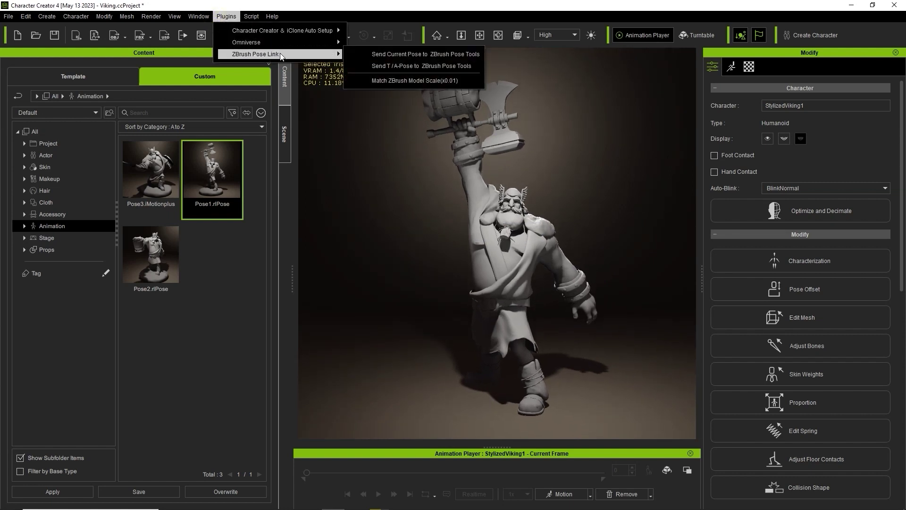
left_click(429, 55)
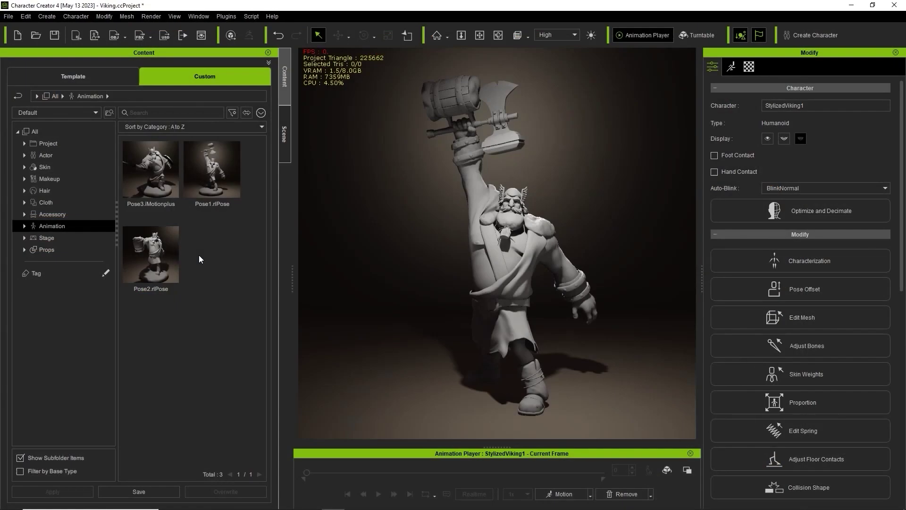
Apply Pose2.rlPose to the Viking and send it as the current pose to ZBrush Pose Tools.
double_click(175, 264)
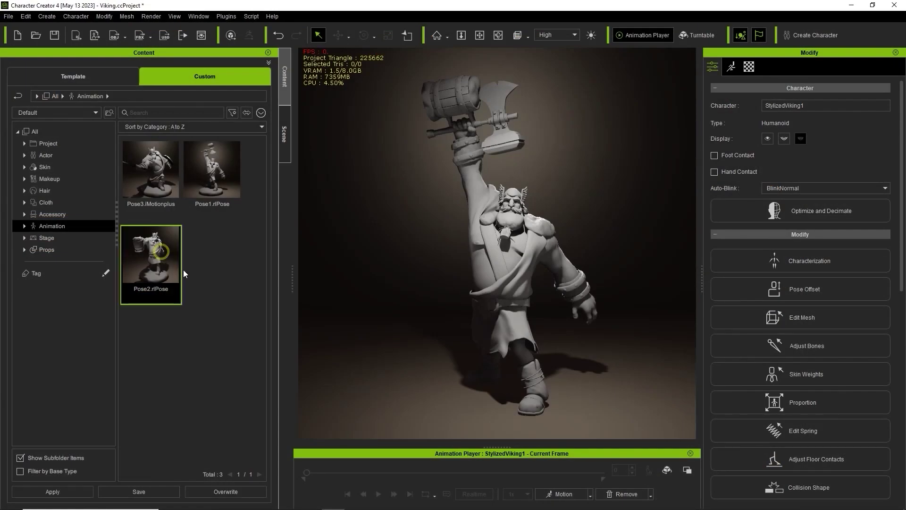
left_click(226, 16)
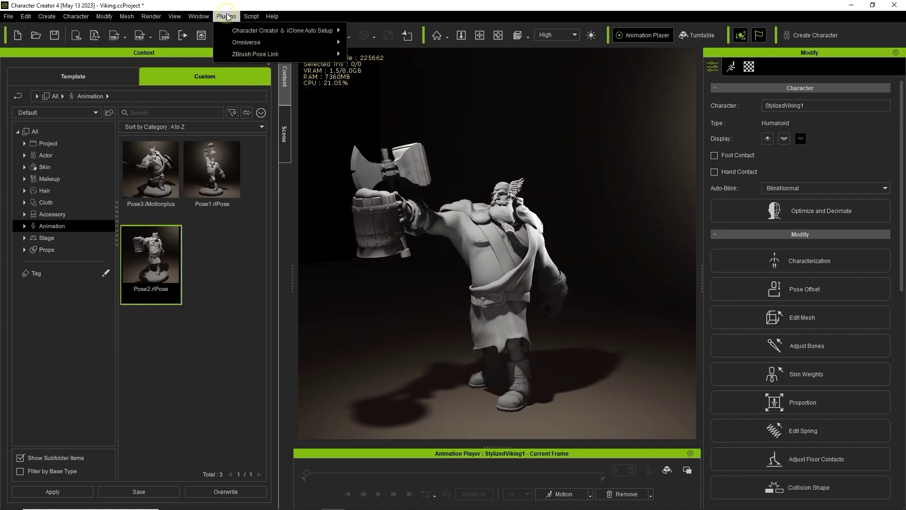
mouse_move(283, 52)
left_click(428, 55)
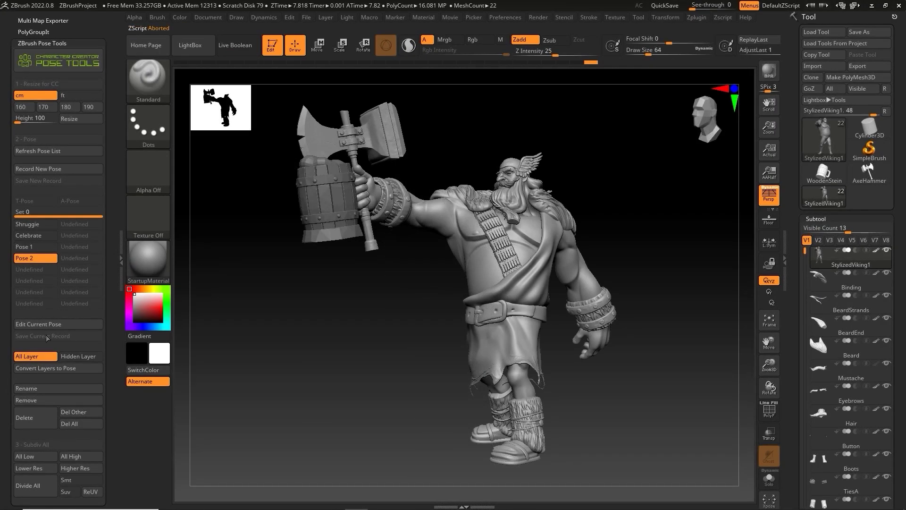
Rename the Pose 2 entry in ZBrush Pose Tools as Cheers.
left_click(26, 388)
type("Cheers")
key("Return")
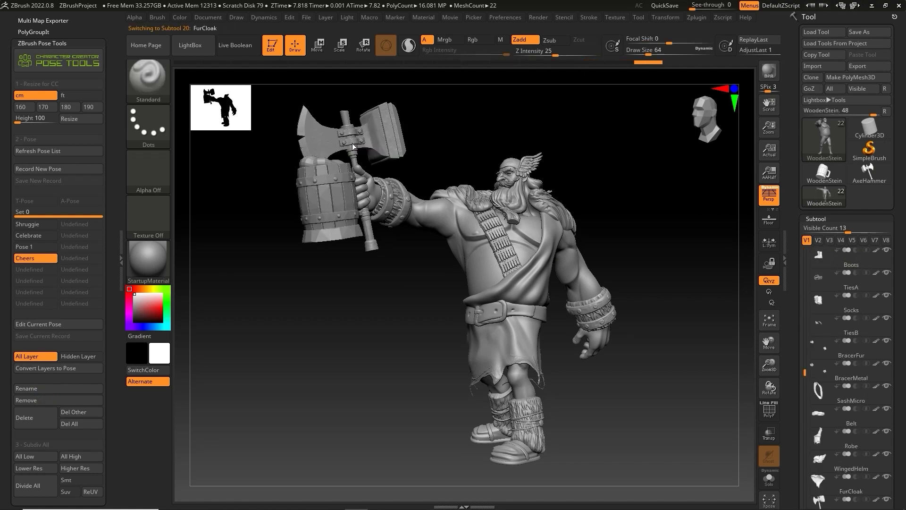
Switch to Pose 1 in ZBrush Pose Tools, rename it as Victory and fit the mesh to the view.
left_click(36, 247)
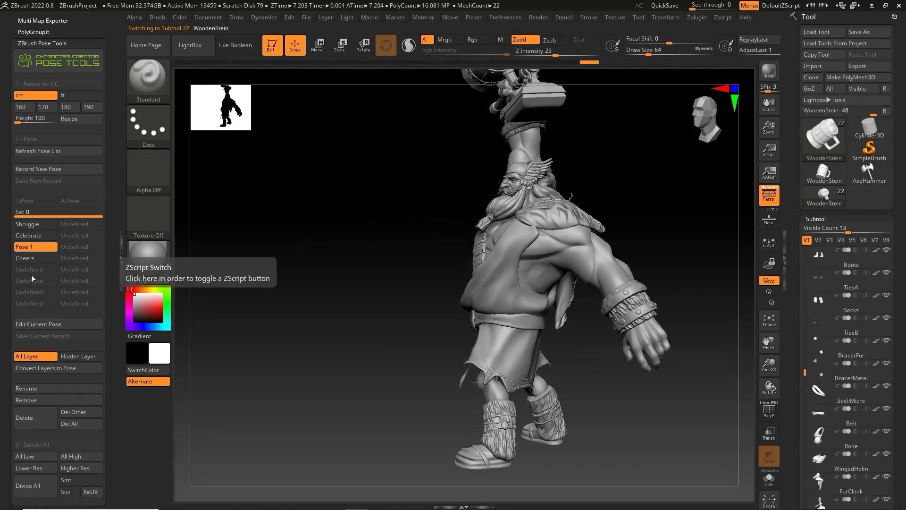
left_click(45, 388)
type("Victor")
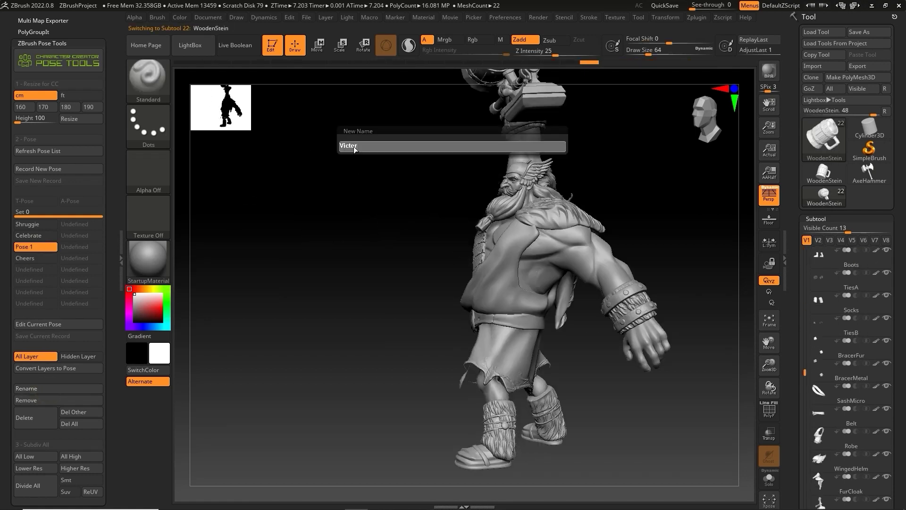
type("y")
key("Return")
left_click(765, 321)
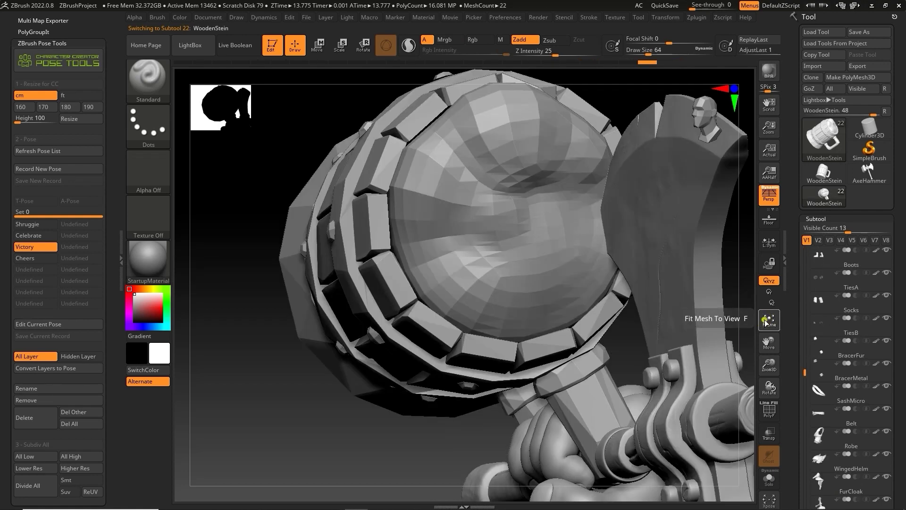
Set up visibility set V1 with the WoodenStein and AxeHammer subtools hidden and the Viking in front view.
left_click(767, 322)
right_click_drag(605, 310, 595, 298, "ctrl")
left_click(736, 91)
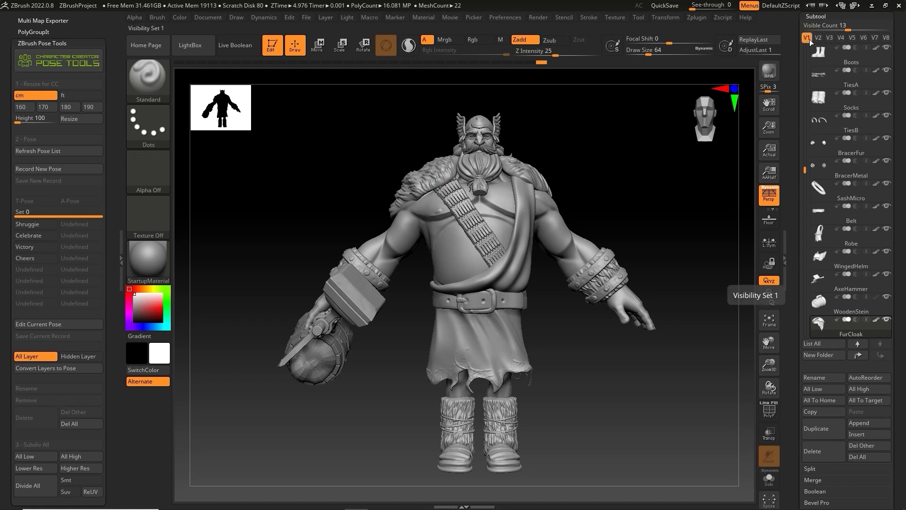
left_click_drag(805, 172, 807, 215)
left_click(886, 206)
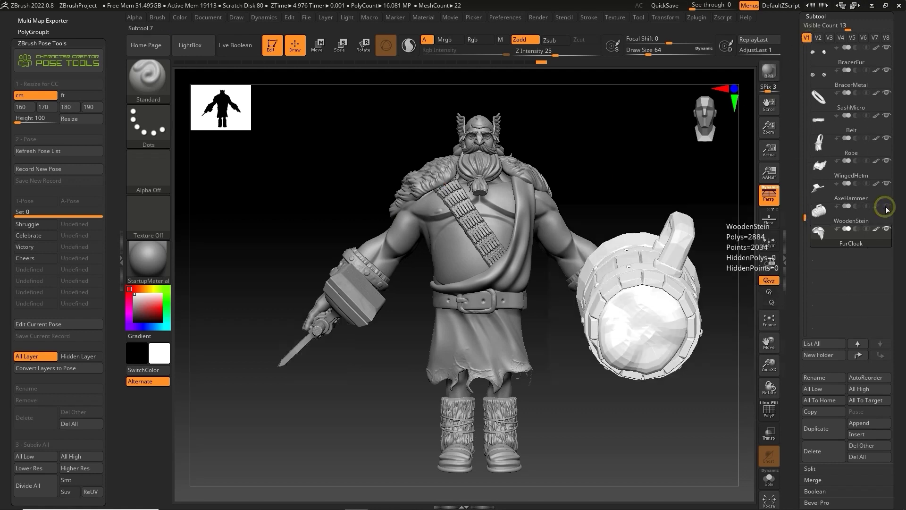
left_click(886, 183)
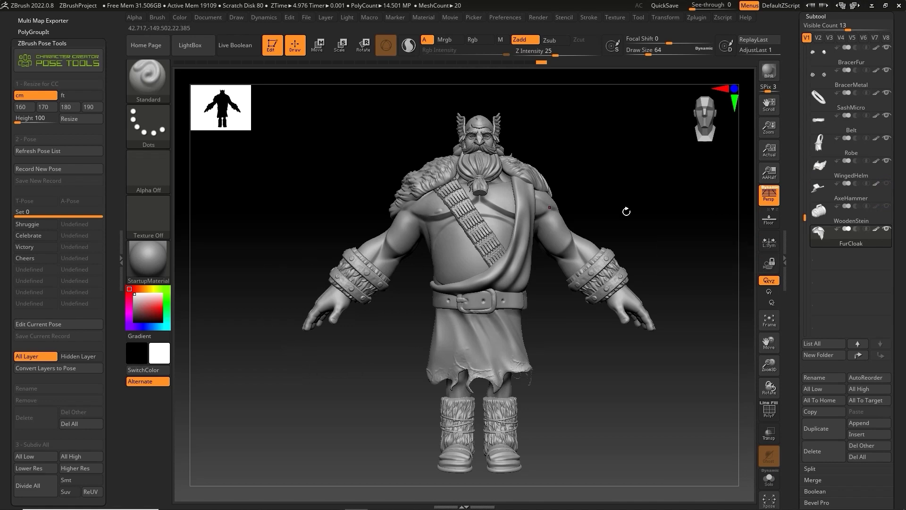
Set up visibility set V2 with only the WoodenStein subtool hidden and check the axe hammer from the side.
left_click(818, 38)
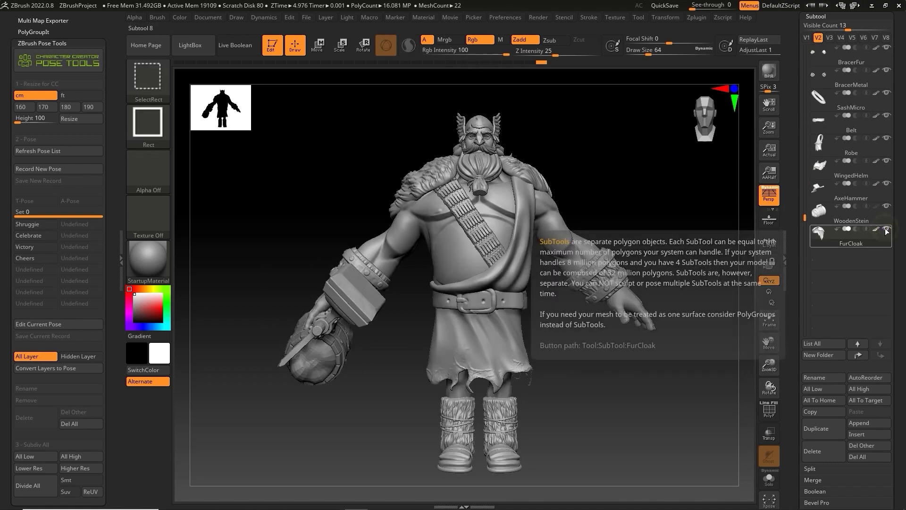
left_click(888, 207)
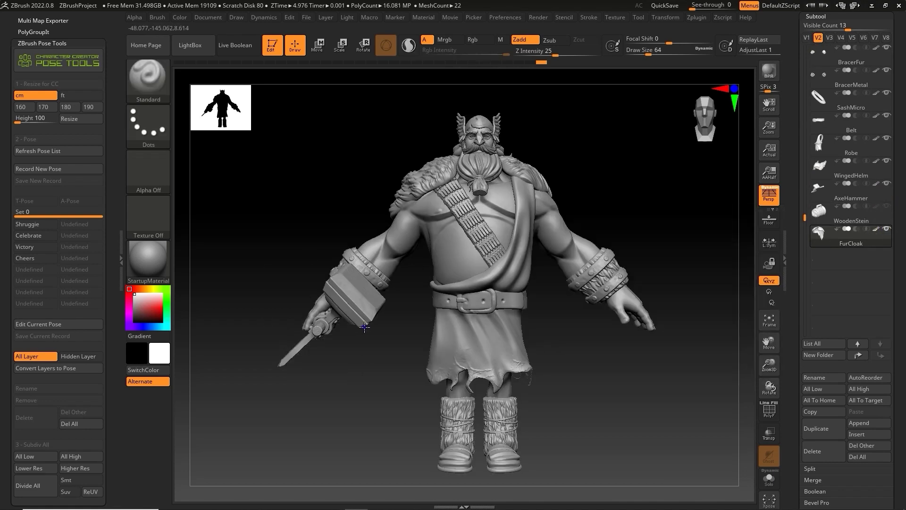
left_click_drag(222, 243, 284, 243)
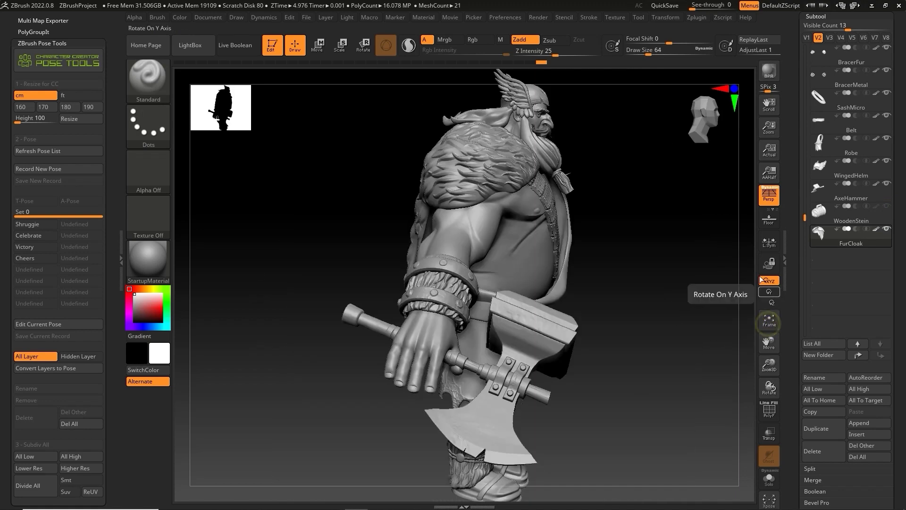
left_click(735, 90)
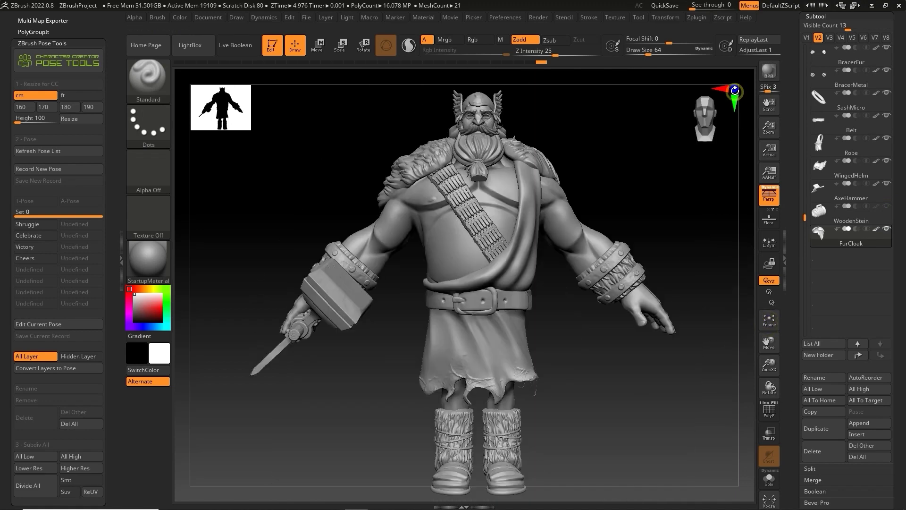
Set up visibility set V3 with every subtool shown except AxeHammer and check the stein from the side.
left_click(830, 38)
key("ctrl")
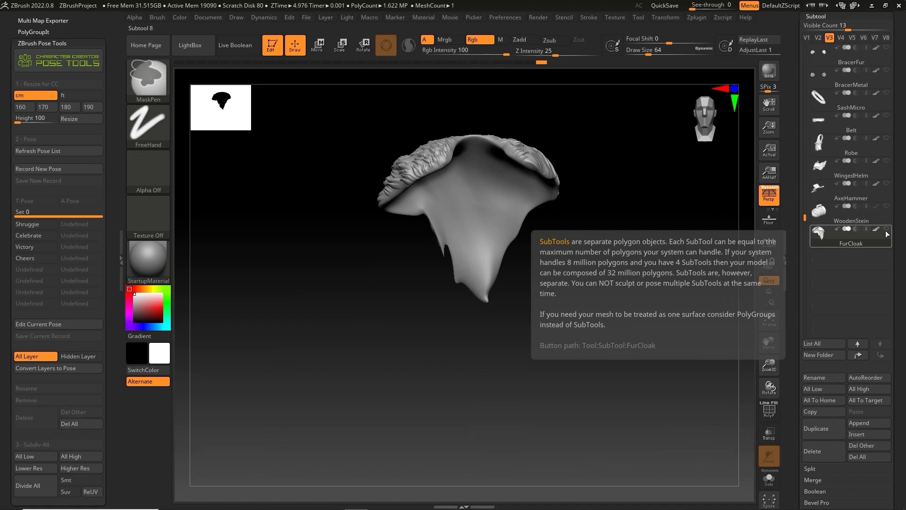
left_click(887, 231, "ctrl+shift")
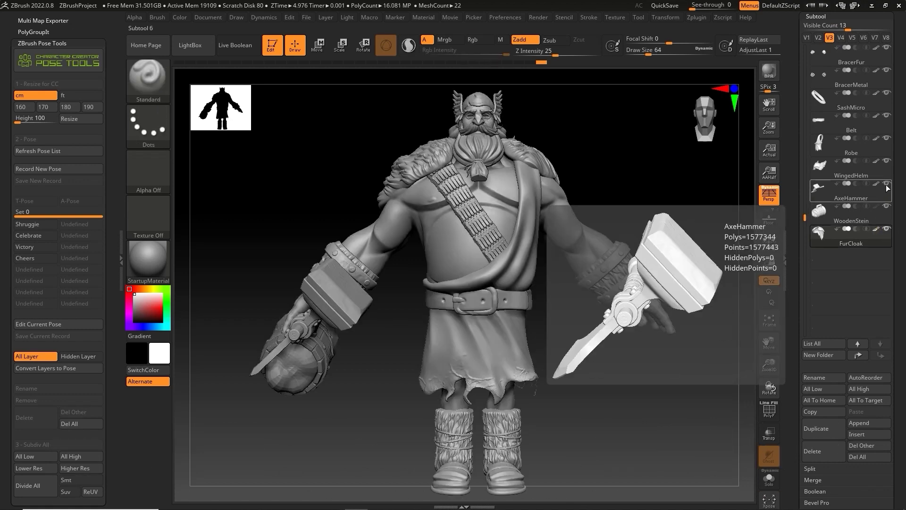
left_click_drag(382, 294, 456, 320)
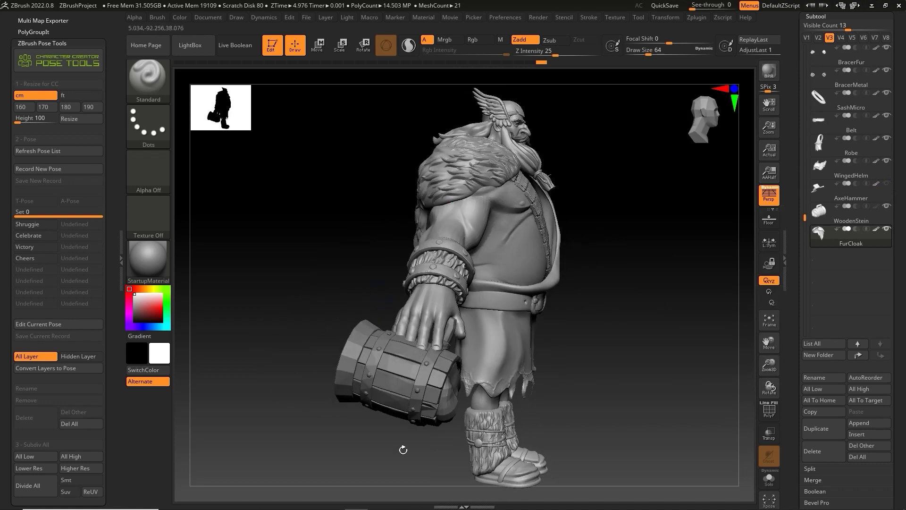
left_click(734, 89)
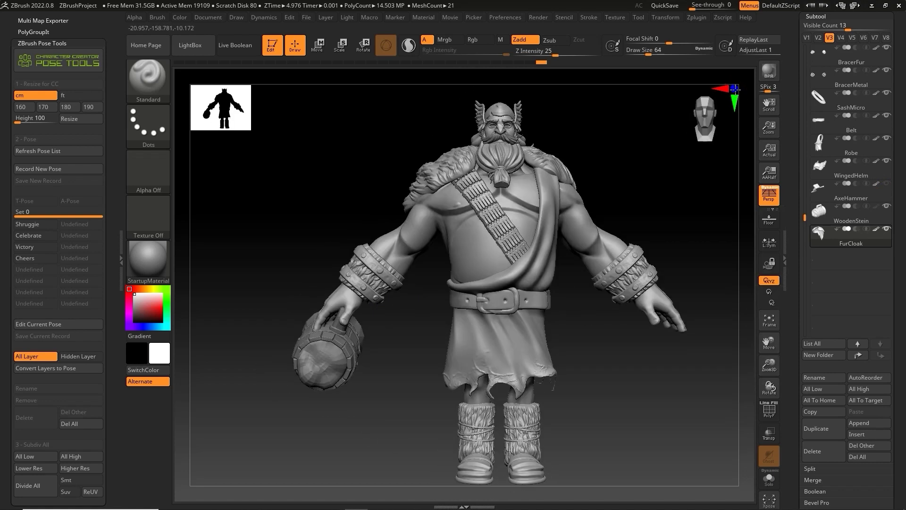
Preview the Shruggie and Celebrate poses with visibility set V1 active.
left_click(807, 38)
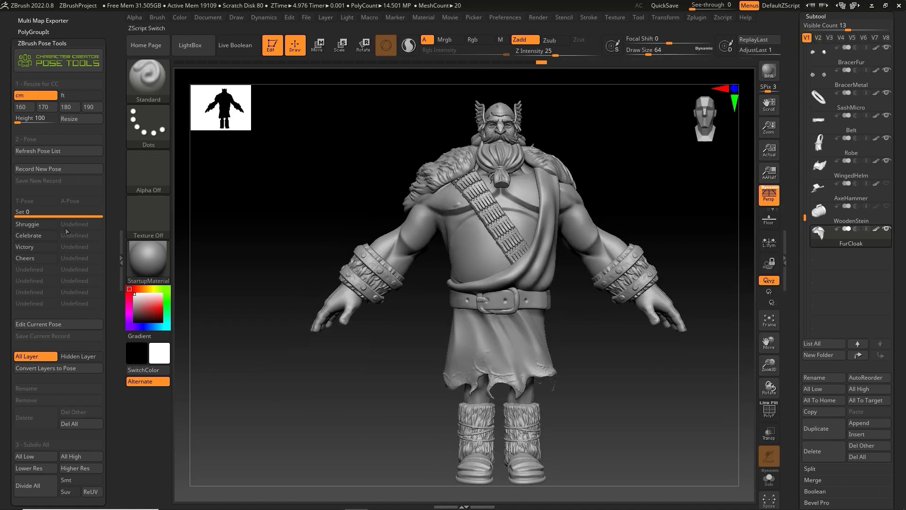
left_click(46, 225)
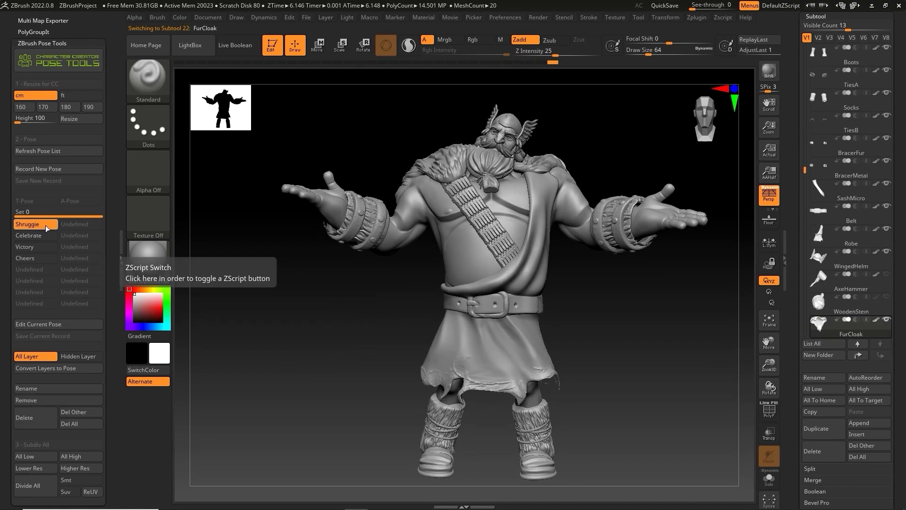
left_click(40, 238)
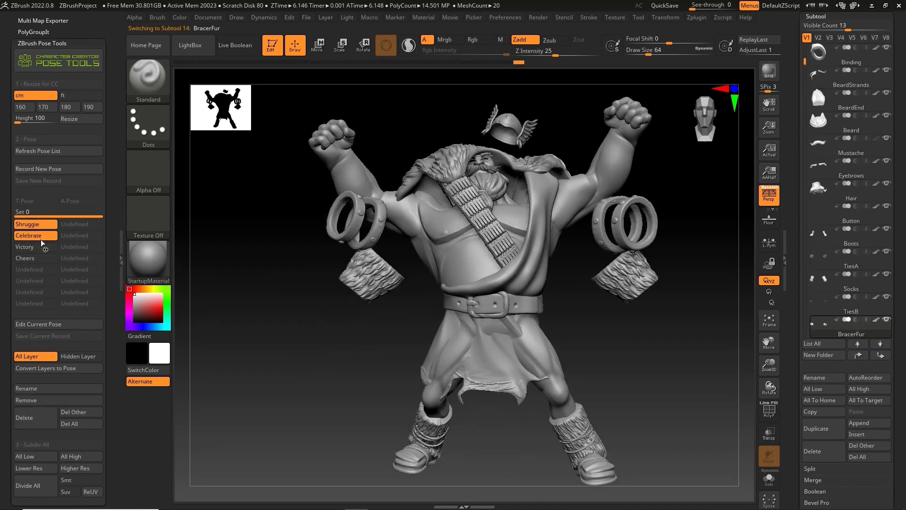
Preview the Victory pose with visibility set V2 and the Cheers pose with visibility set V3.
left_click(42, 248)
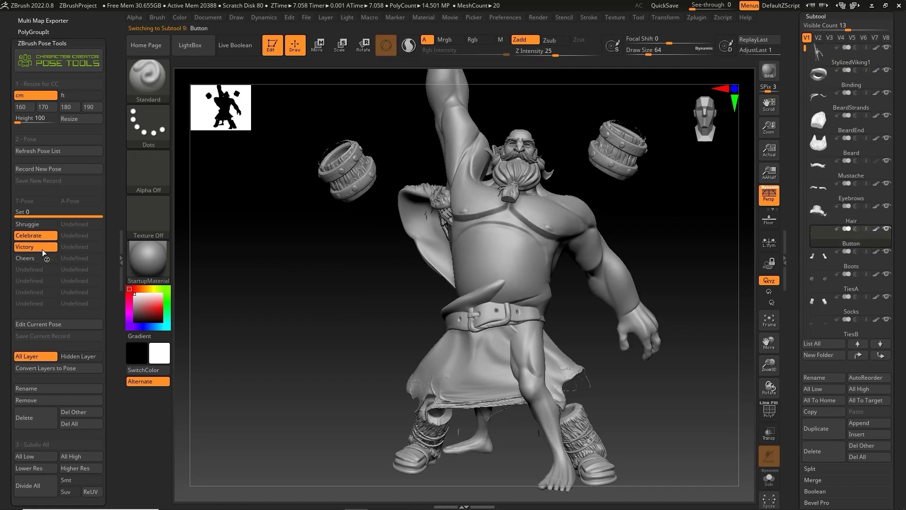
mouse_move(571, 264)
right_mouse_down("ctrl")
mouse_move(577, 248)
mouse_move(554, 205)
mouse_move(537, 252)
right_mouse_up("ctrl")
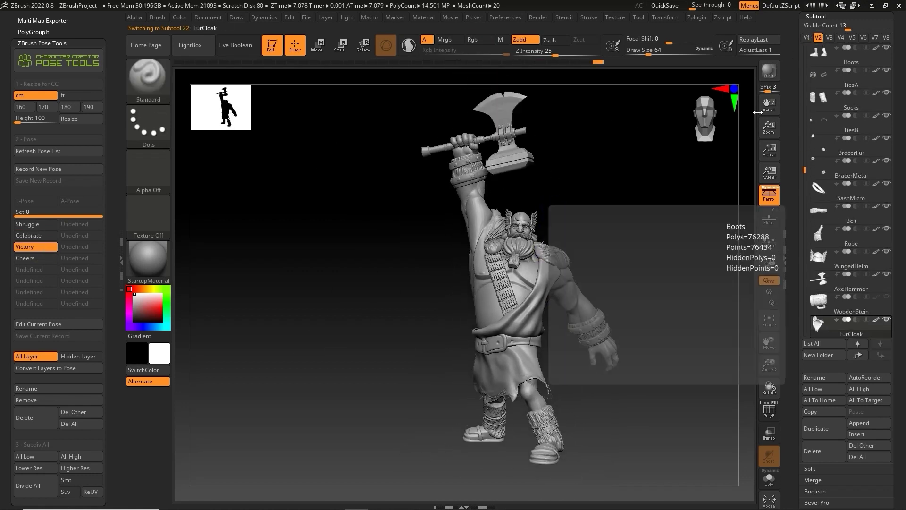
left_click(36, 259)
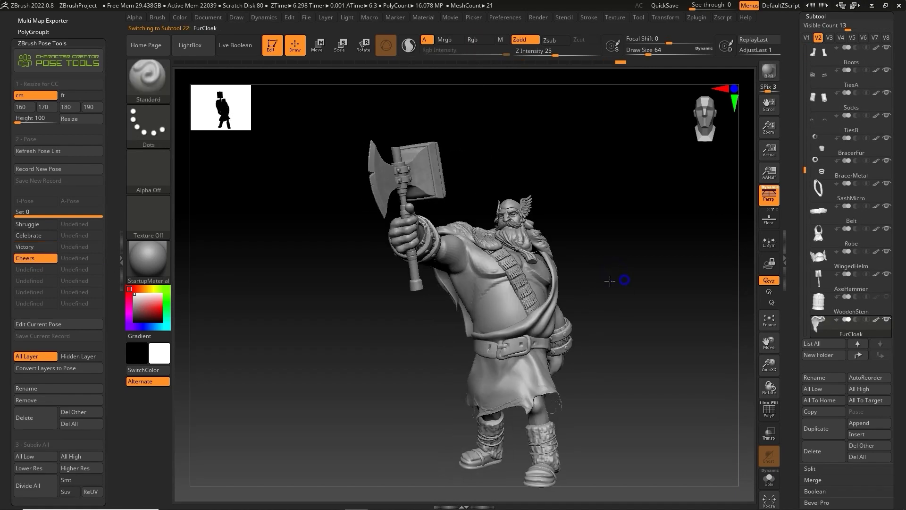
left_click(830, 39)
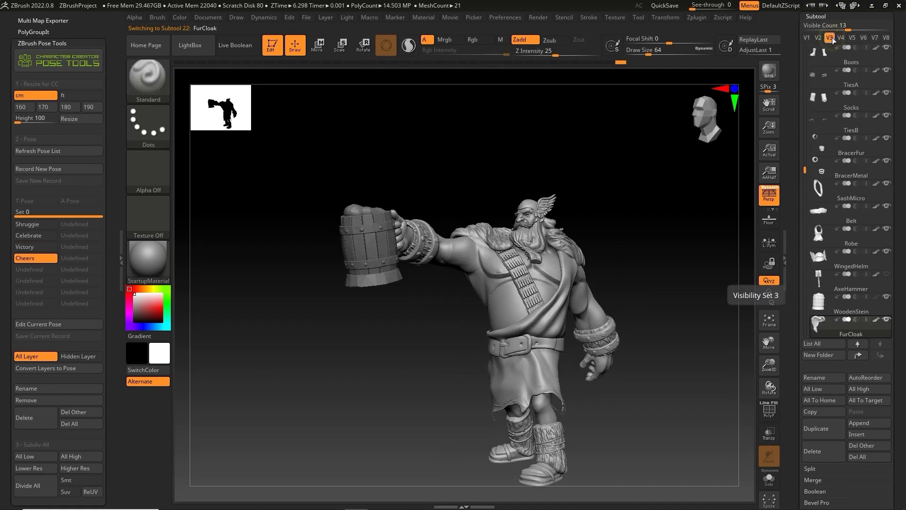
mouse_move(618, 236)
left_mouse_down()
mouse_move(658, 233)
mouse_move(608, 238)
left_mouse_up()
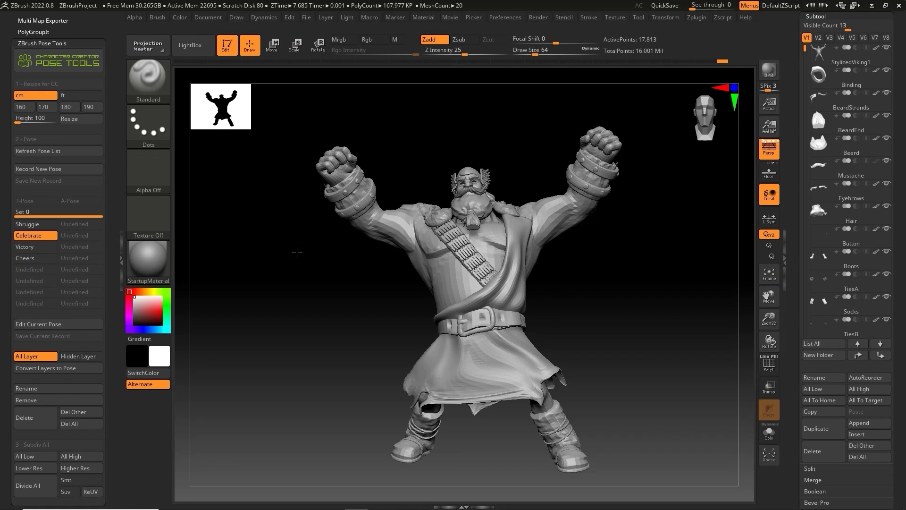
Turn off the Celebrate pose and set up visibility set V4 with all subtools shown.
left_click(45, 235)
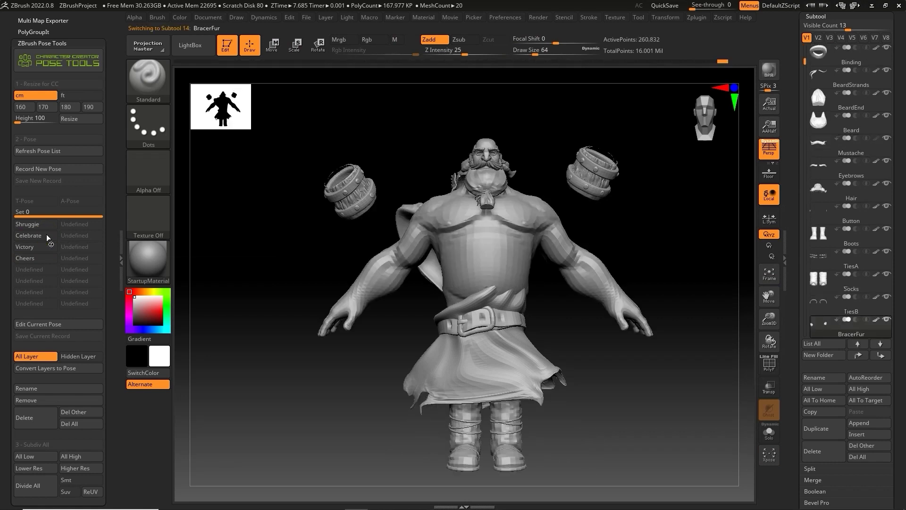
scroll(803, 146, "up", 2)
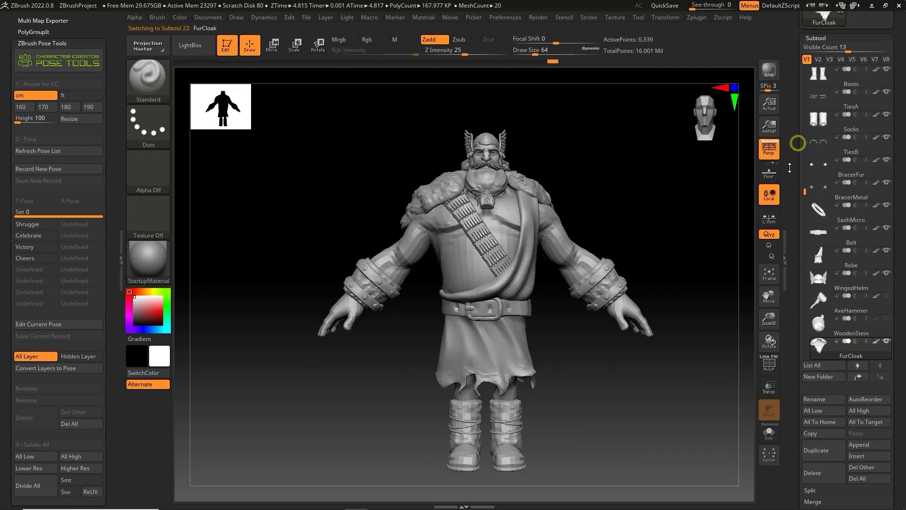
left_click(841, 90)
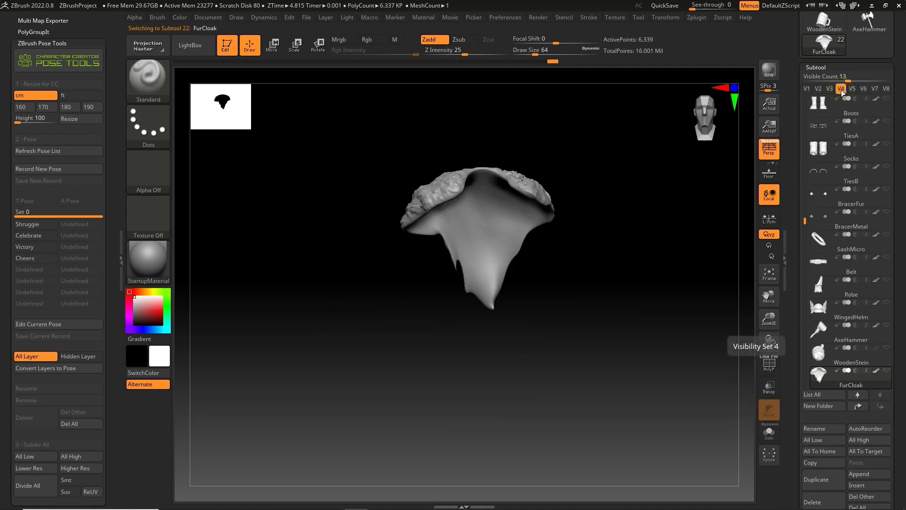
left_click(886, 189, "ctrl+shift")
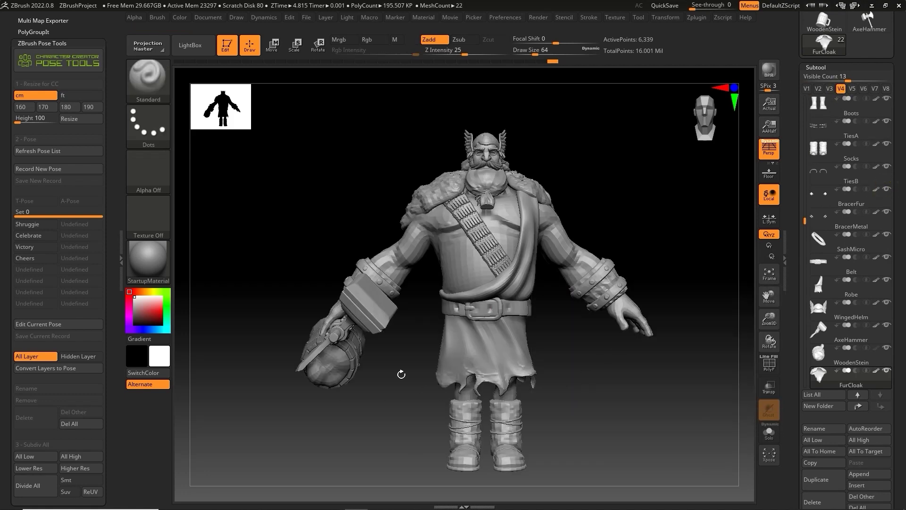
left_click_drag(805, 221, 805, 189)
left_click_drag(798, 82, 798, 122)
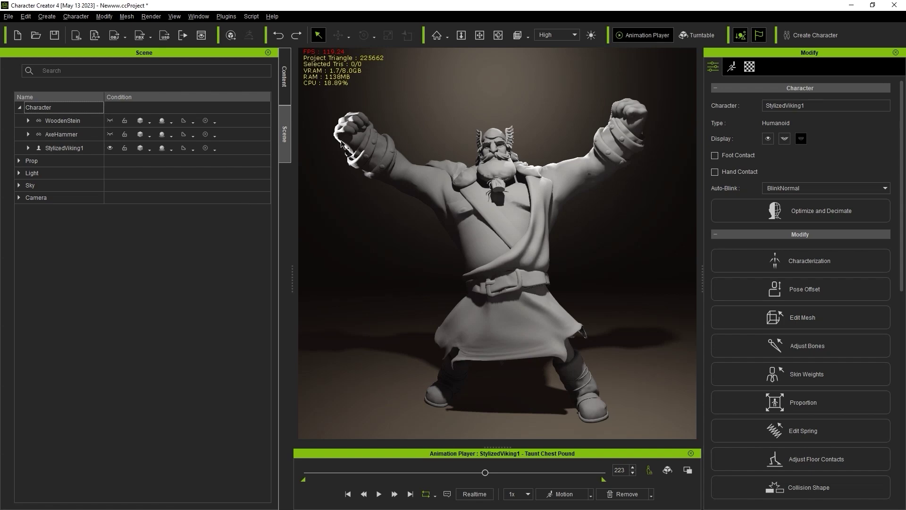
Switch to Character Creator, restore the Viking's bind pose and open the Weapons and Armor Pack accessories.
left_click(651, 494)
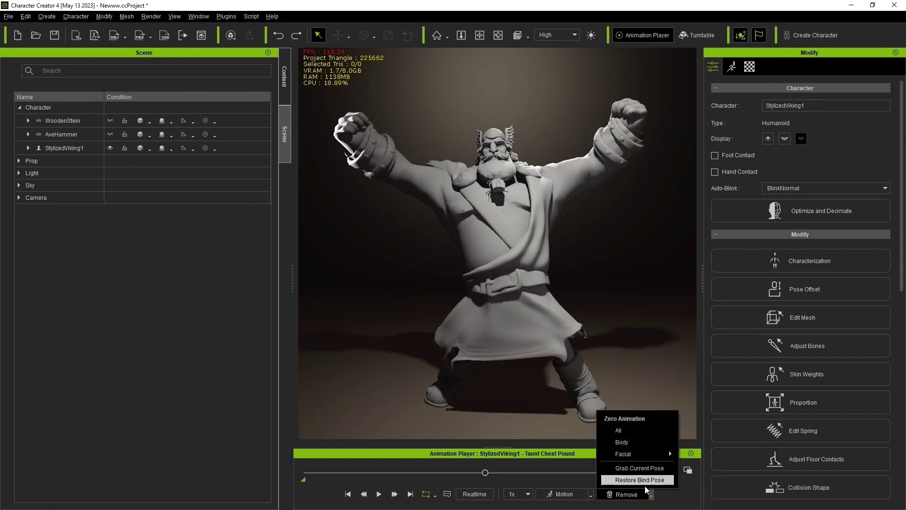
left_click(623, 477)
left_click(284, 75)
scroll(261, 205, "down", 2)
double_click(222, 307)
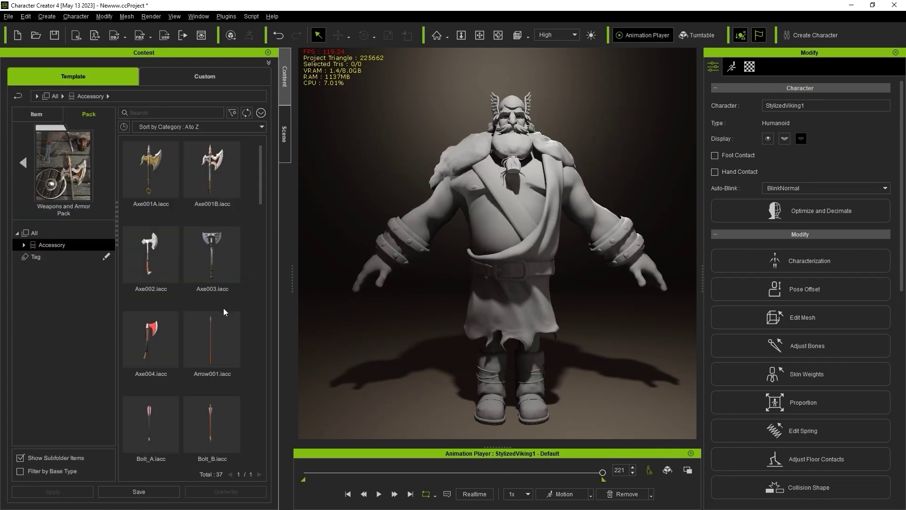
Add the Shield001.iacc accessory to the Viking.
scroll(248, 304, "down", 5)
left_click_drag(213, 330, 447, 213)
right_click_drag(448, 214, 368, 208)
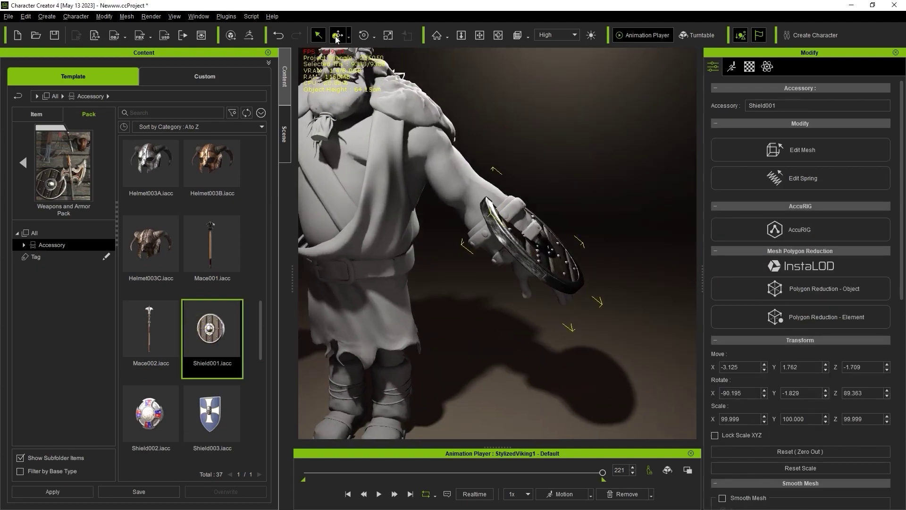
Move the shield onto the Viking's left forearm, at about X -13.9, Y -9.1, Z -2.1.
left_click(338, 35)
scroll(557, 213, "up", 3)
left_click_drag(588, 200, 576, 225)
right_click_drag(576, 226, 632, 222)
left_click_drag(583, 246, 560, 228)
Rotate the shield to align with the Viking's left forearm, at about X -90, Y -1.8, Z 84.5 degrees.
key("e")
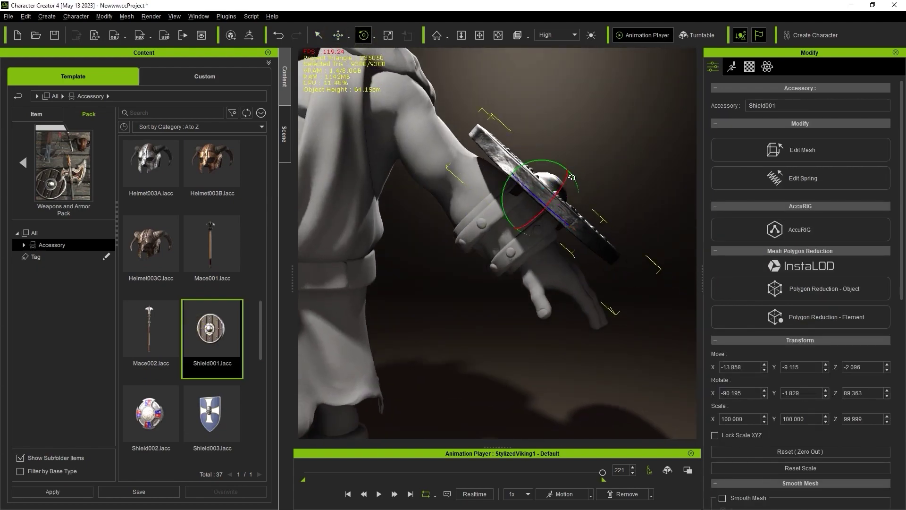
right_click_drag(560, 227, 538, 236)
left_click_drag(519, 229, 514, 223)
right_click_drag(524, 245, 528, 302)
scroll(510, 283, "down", 5)
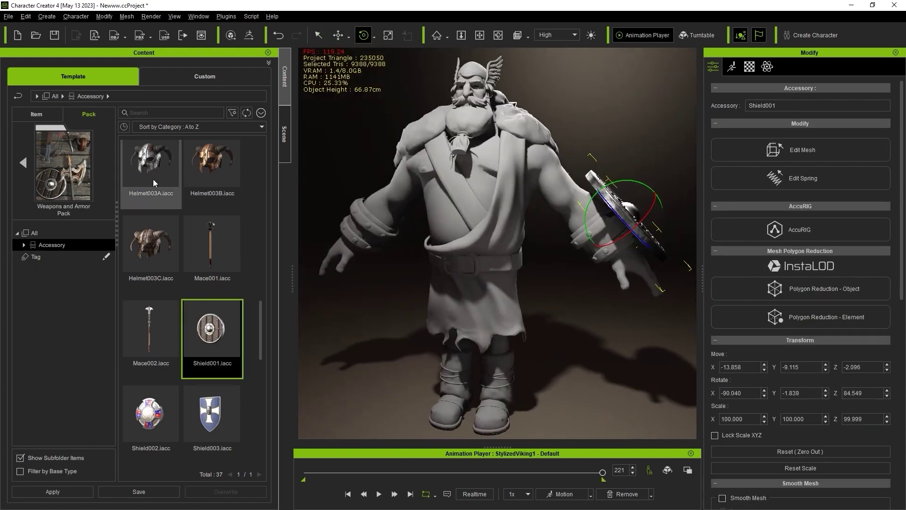
Add the Sword_2H accessory from another content pack to the Viking.
left_click(23, 162)
double_click(152, 404)
scroll(217, 358, "down", 6)
right_click_drag(453, 264, 510, 264)
left_click_drag(212, 411, 465, 213)
Rotate the sword in the Viking's right hand to about X 1.1, Y 12.8, Z -83.3 degrees.
right_click_drag(465, 217, 478, 284)
scroll(478, 284, "up", 4)
left_click_drag(477, 291, 471, 270)
scroll(471, 270, "down", 4)
right_click_drag(471, 270, 476, 198)
Show WoodenStein and AxeHammer in the scene and select the Viking together with all its weapons and accessories.
left_click(284, 134)
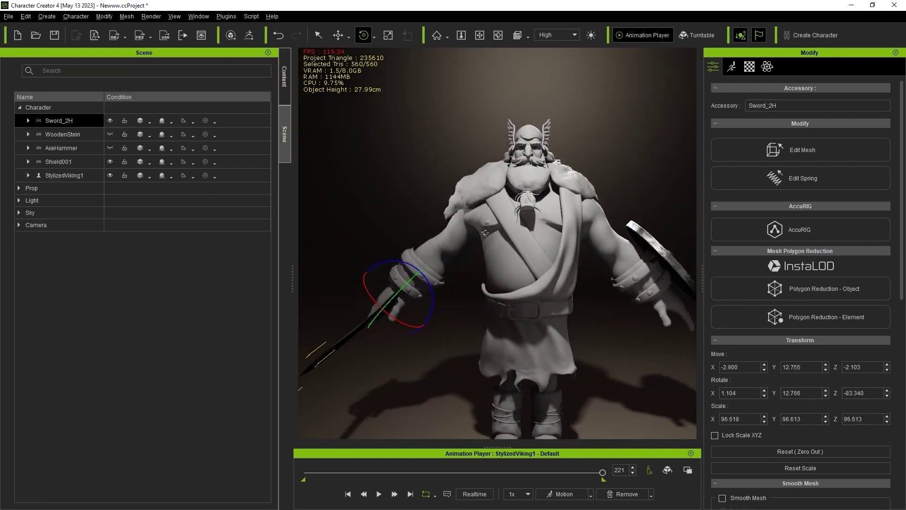
scroll(496, 245, "down", 3)
left_click(64, 175)
left_click(110, 134)
left_click(112, 148)
left_click(71, 109)
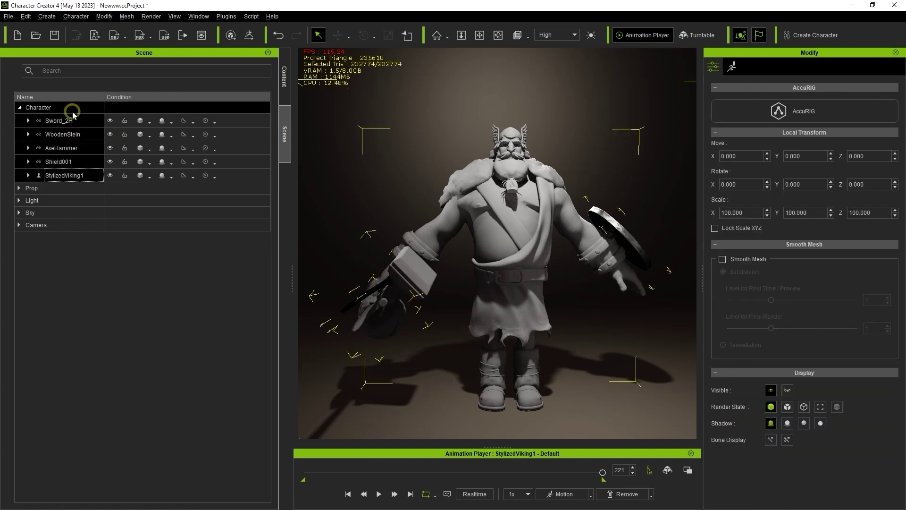
scroll(471, 208, "down", 4)
scroll(471, 208, "up", 5)
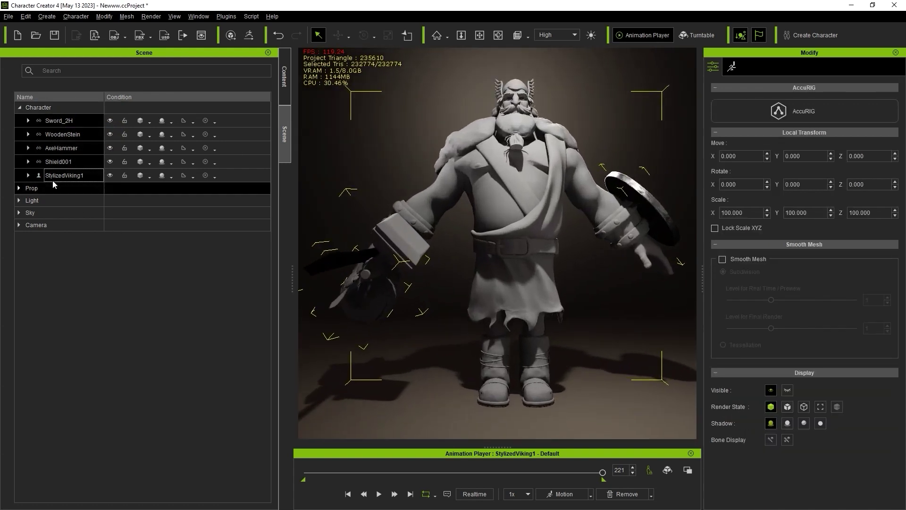
Send the Viking and all its accessories to ZBrush through GoZ in the current pose, relinking existing meshes and creating Sword_2H and Shield001.
left_click(247, 36)
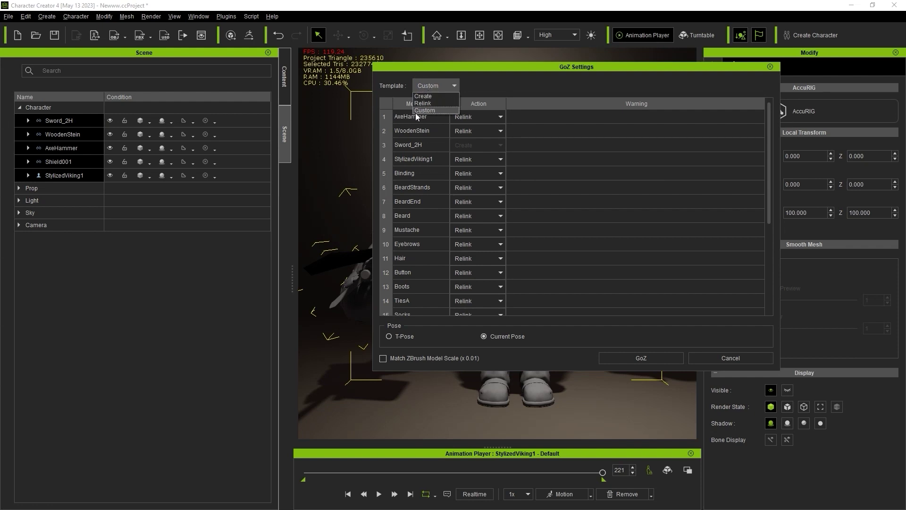
left_click_drag(768, 137, 752, 118)
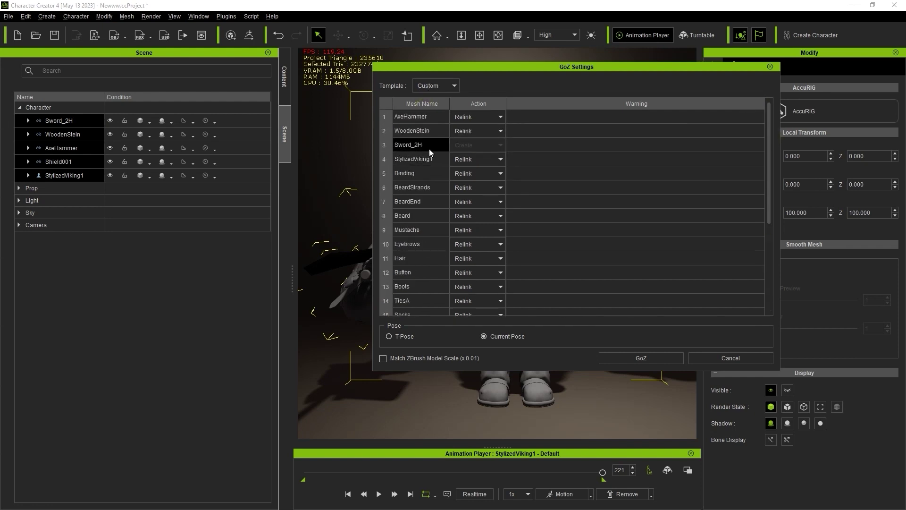
left_click_drag(768, 142, 765, 283)
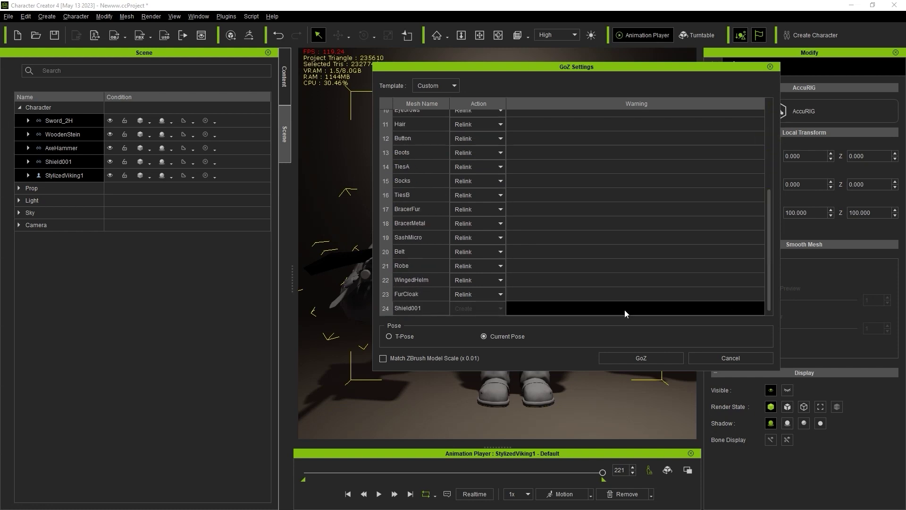
left_click(656, 359)
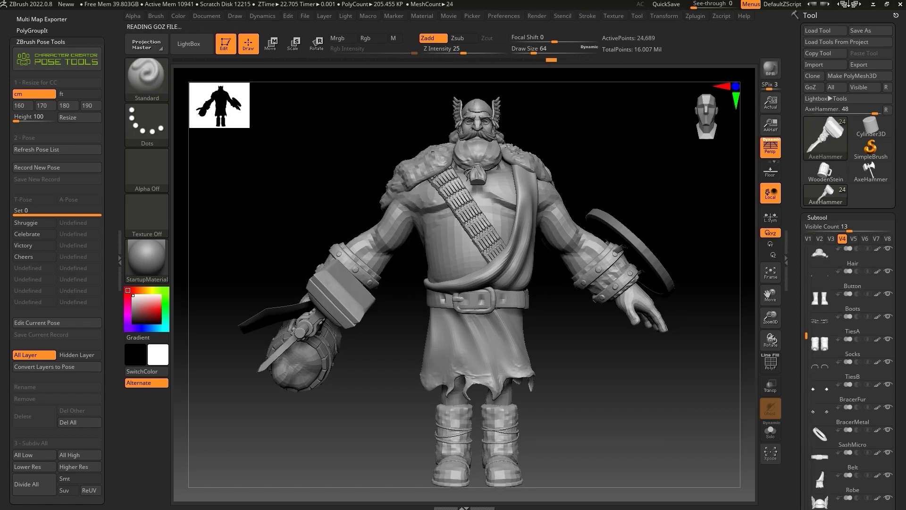
Reorder the subtools so Shield001 sits above FurCloak, hide WoodenStein and AxeHammer, and make Sword_2H the active subtool.
right_click_drag(349, 267, 392, 382)
scroll(822, 214, "down", 5)
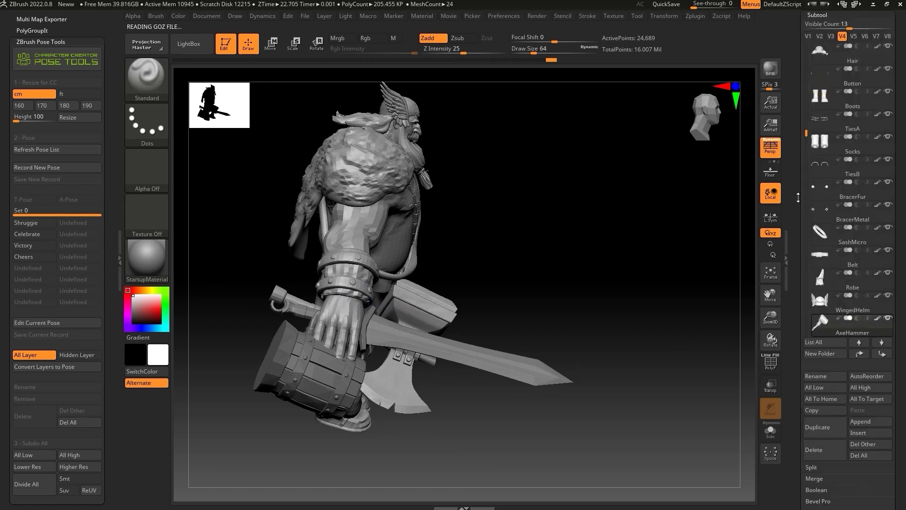
mouse_move(879, 281)
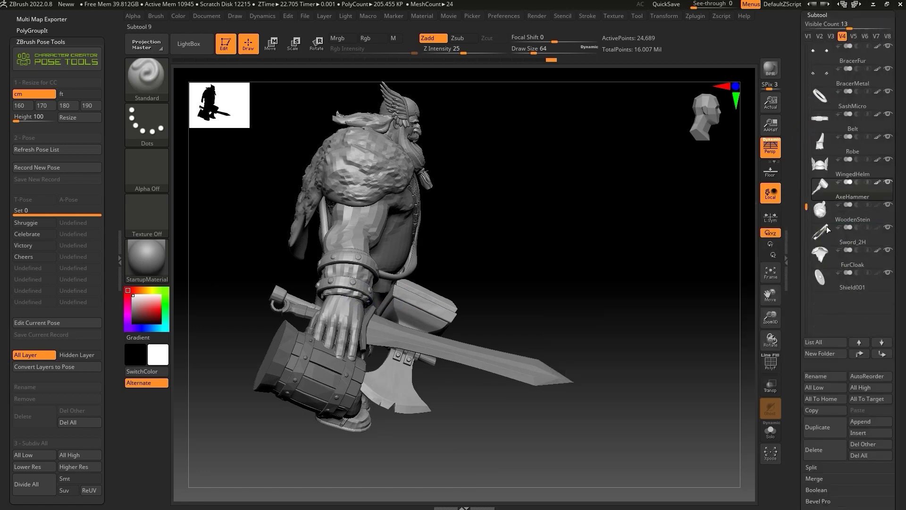
left_click_drag(828, 235, 832, 284)
left_click(887, 205)
left_click(887, 183)
left_click(838, 231)
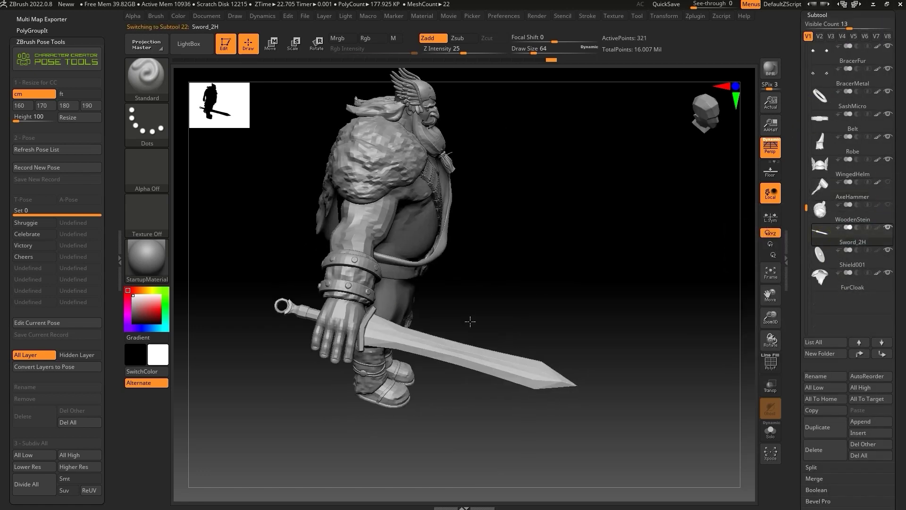
Set visibility set 4 to show the Viking with Sword_2H and Shield001 but without WoodenStein and AxeHammer, and switch to set 5.
right_click_drag(630, 278, 473, 258)
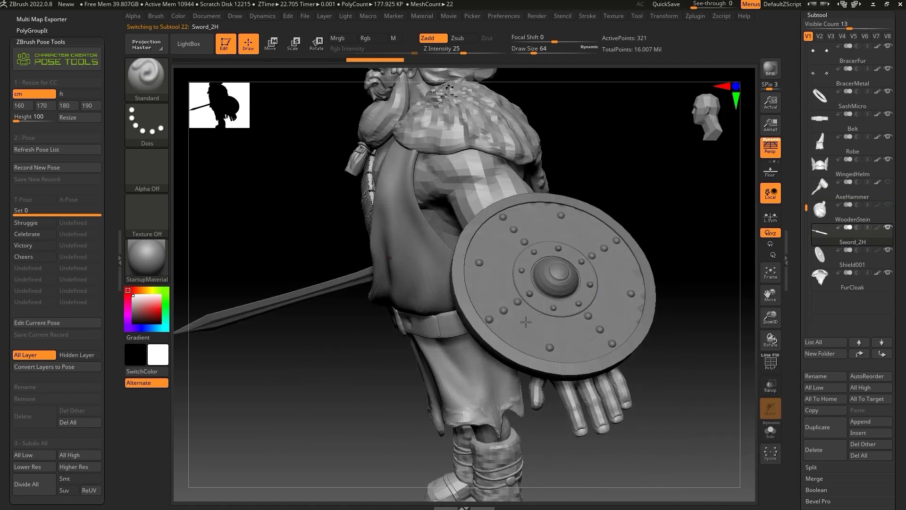
right_click_drag(526, 322, 752, 263, "shift")
left_click(771, 277)
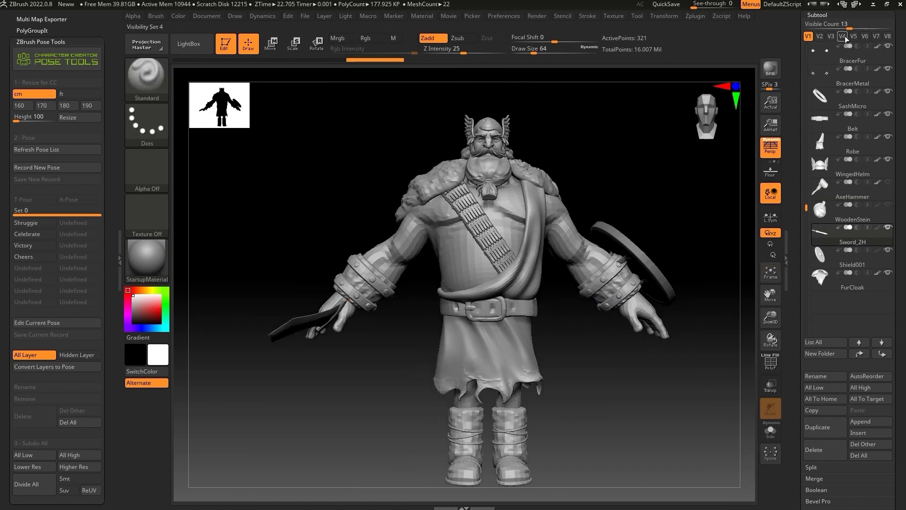
left_click(842, 37)
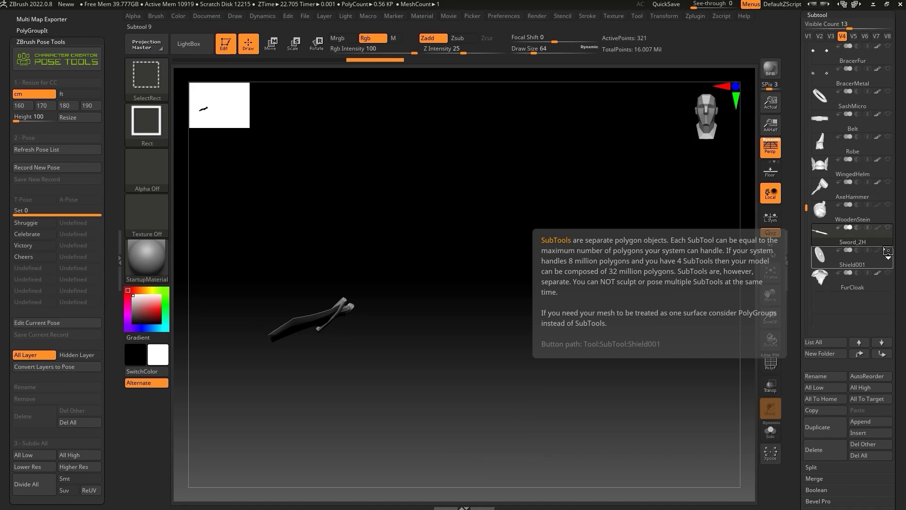
left_click(888, 250, "ctrl+shift")
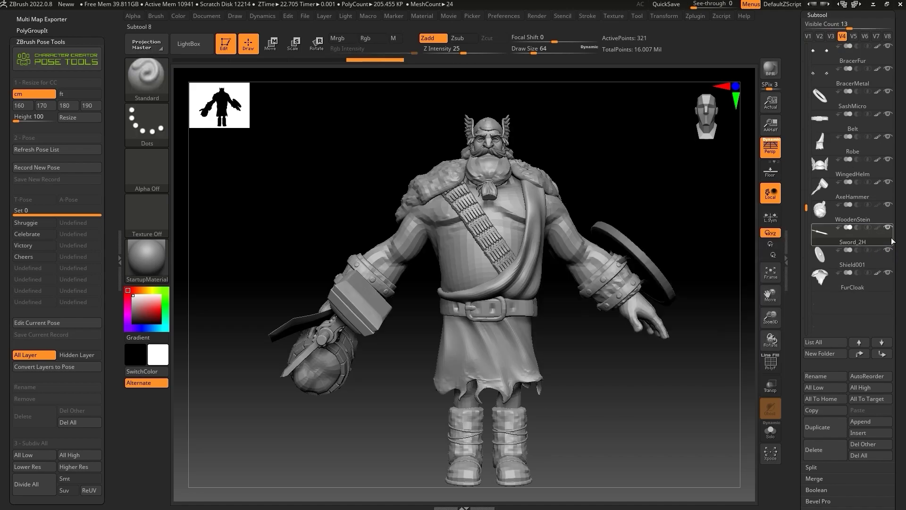
left_click(888, 205)
left_click(853, 37)
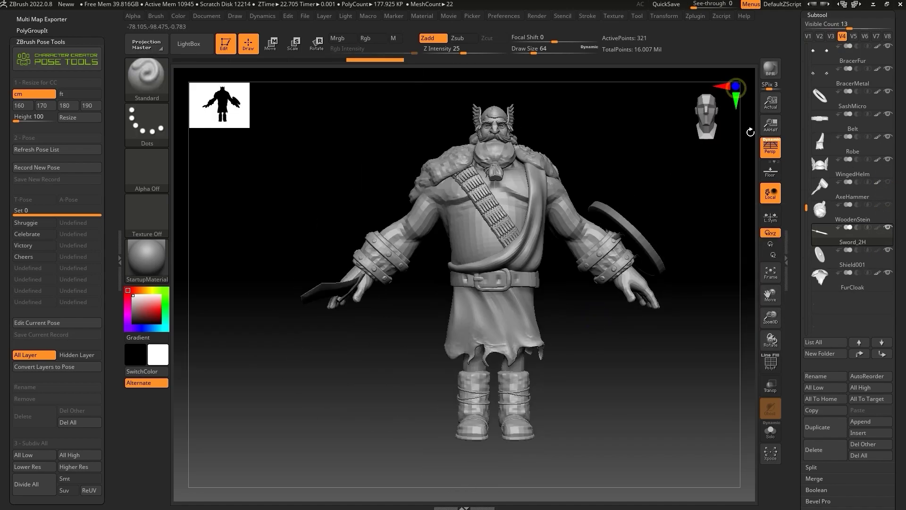
left_click(854, 37)
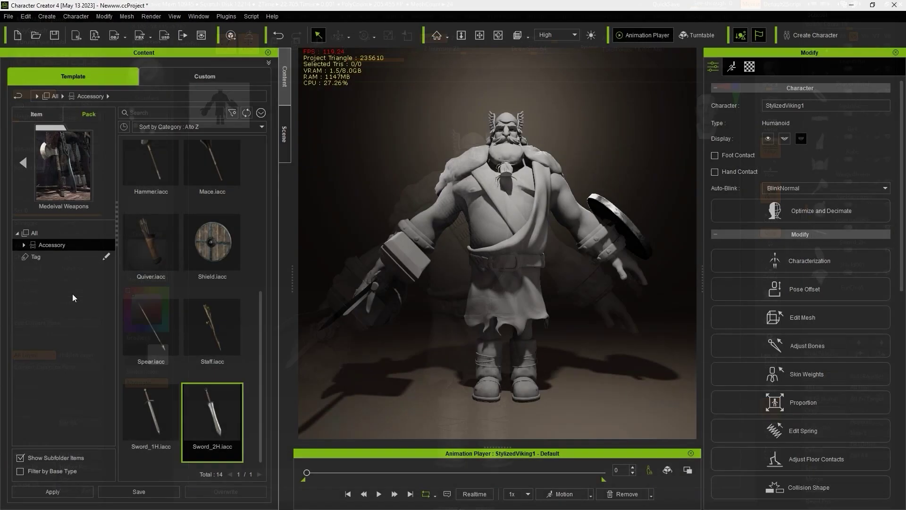
In Character Creator, apply the custom Pose5 to the Viking and have WoodenStein and AxeHammer visible in the scene.
left_click(204, 76)
left_click_drag(151, 349, 432, 232)
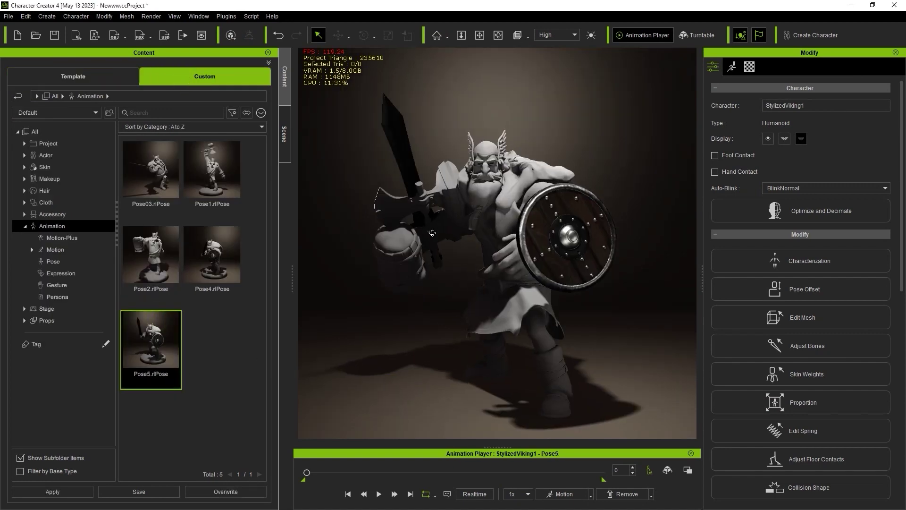
right_click_drag(433, 233, 465, 243)
left_click(284, 134)
left_click(110, 134)
left_click(109, 148)
right_click_drag(360, 203, 308, 205)
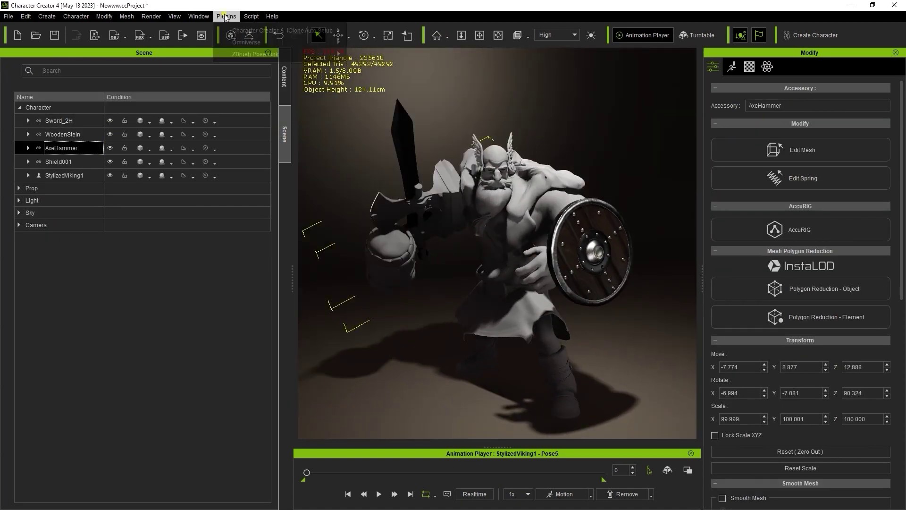
Send the current pose to ZBrush with ZBrush Pose Tools and name the new pose Fighting.
left_click(226, 16)
mouse_move(283, 53)
left_click(401, 52)
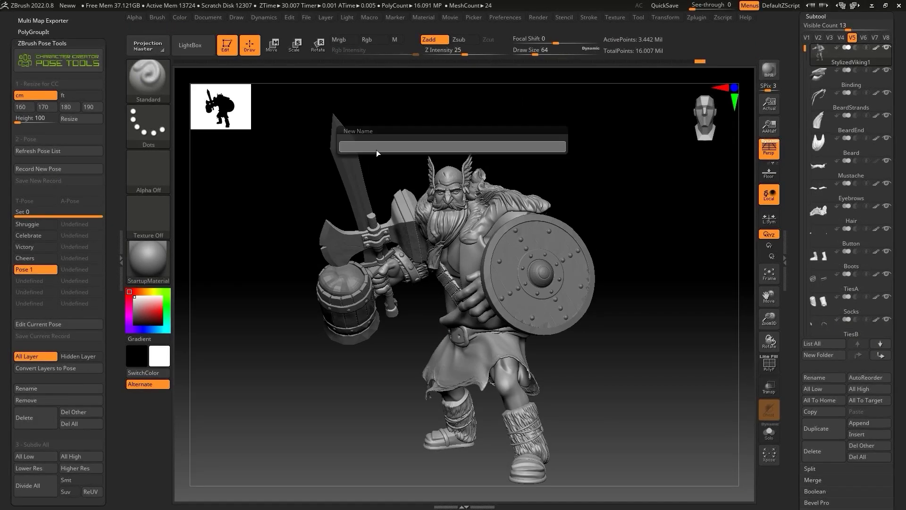
type("Fighting")
key("Return")
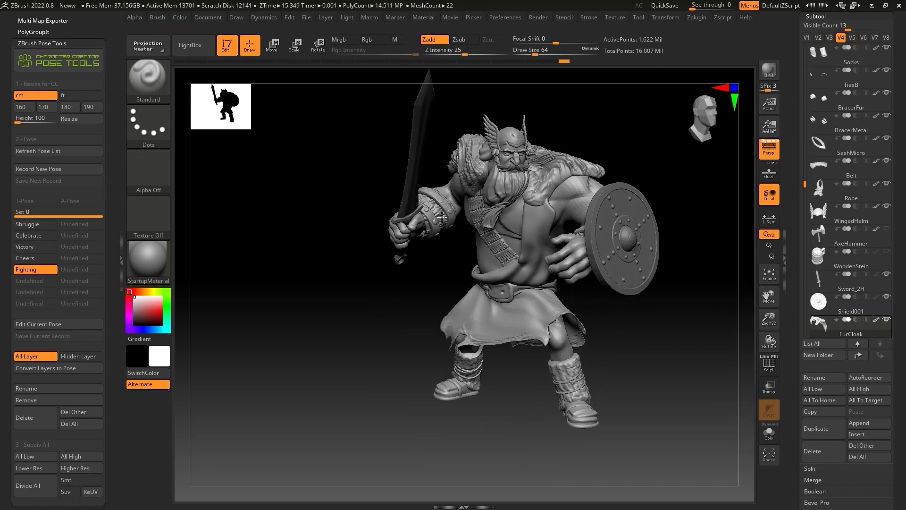
Switch the Viking to the Shruggie pose with visibility set 1.
left_click(27, 224)
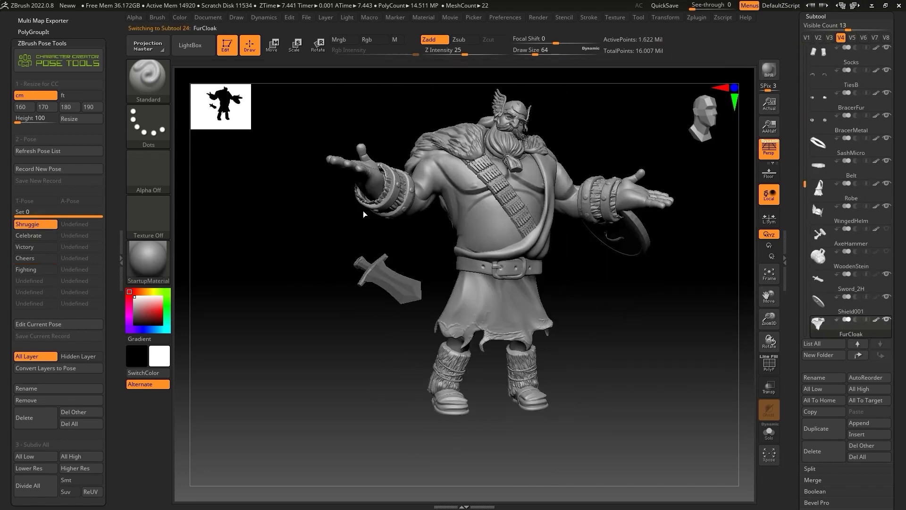
left_click(806, 38)
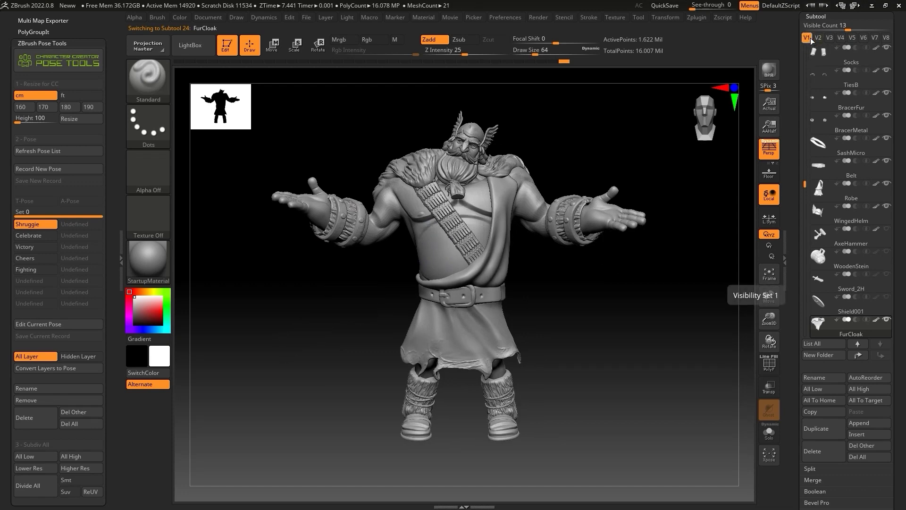